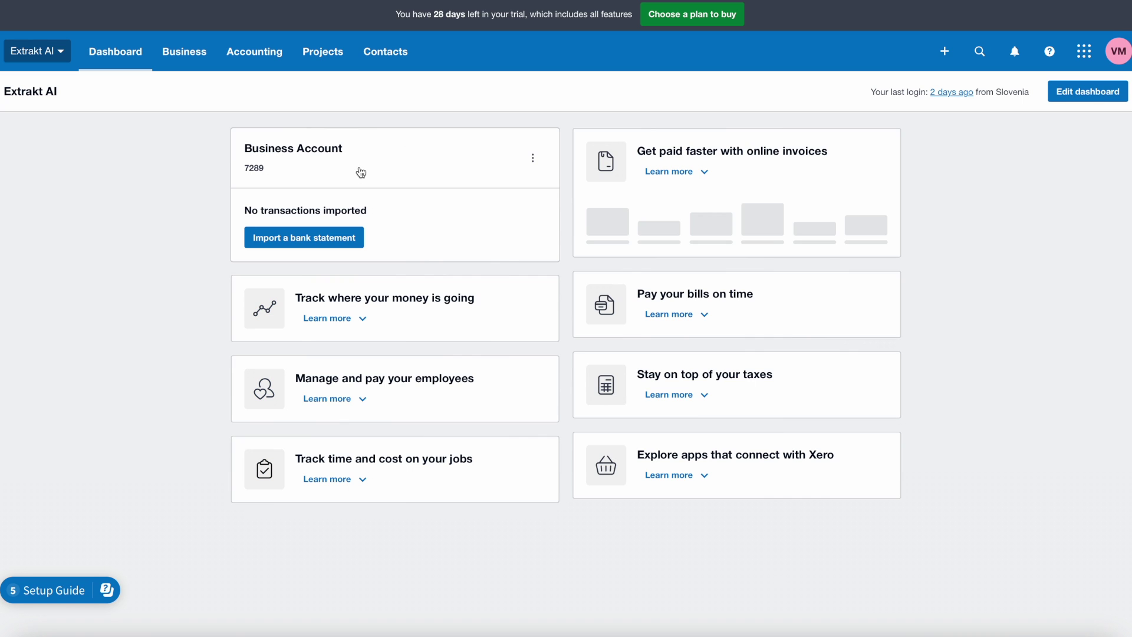
# Choose Import a Statement from the Business Account card's options menu.
pyautogui.click(532, 159)
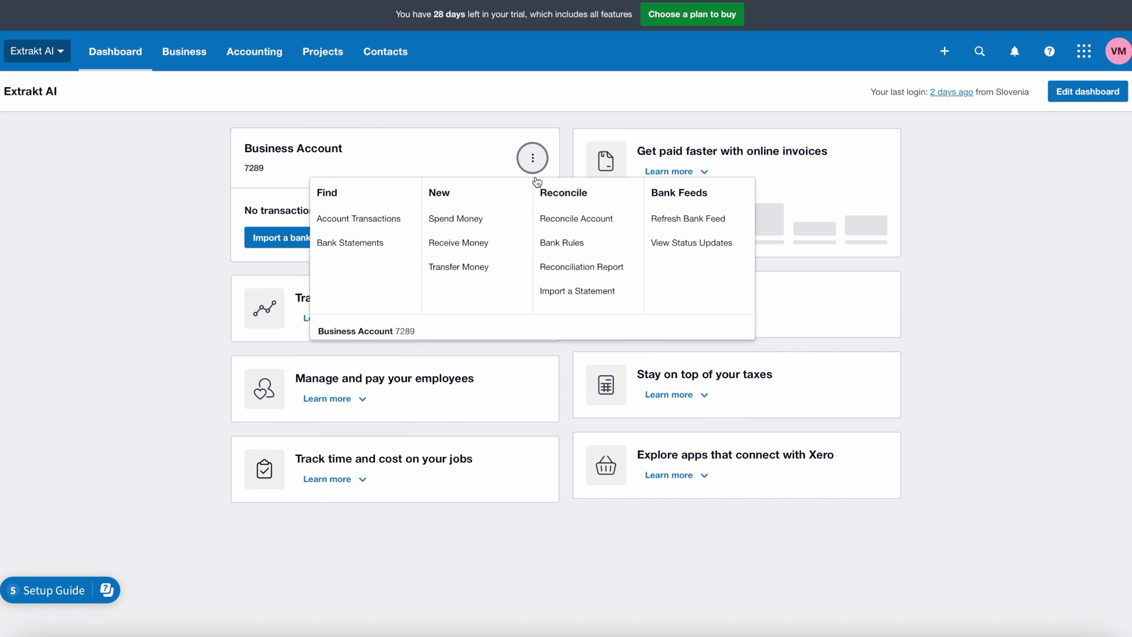
pyautogui.click(562, 292)
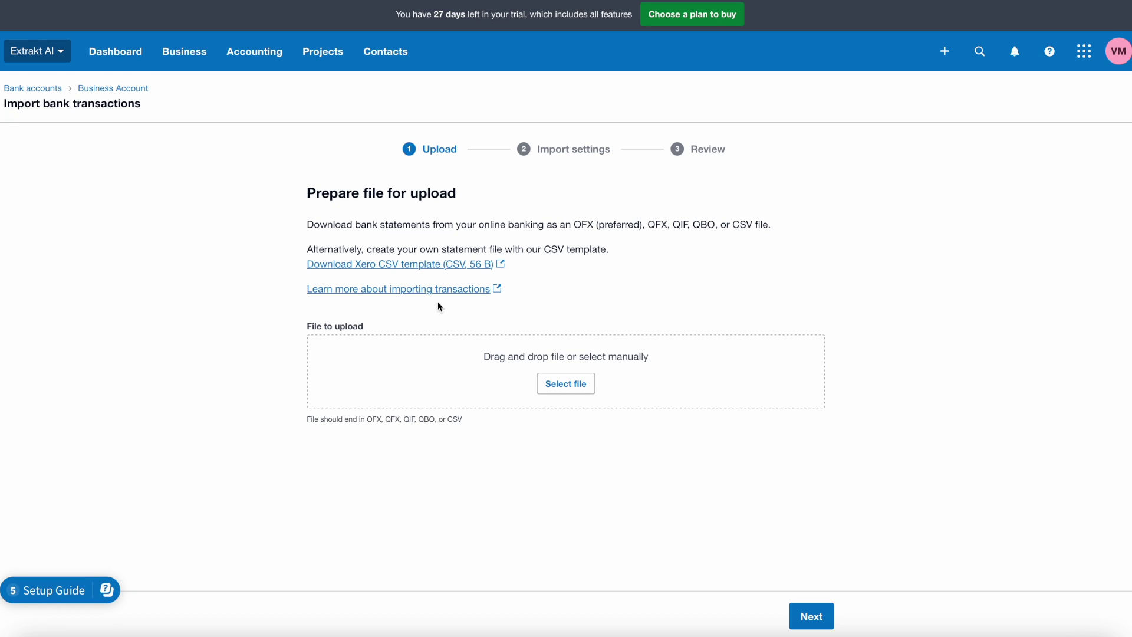
# Download Xero's CSV statement template and open it in Numbers.
pyautogui.click(433, 264)
pyautogui.click(1014, 56)
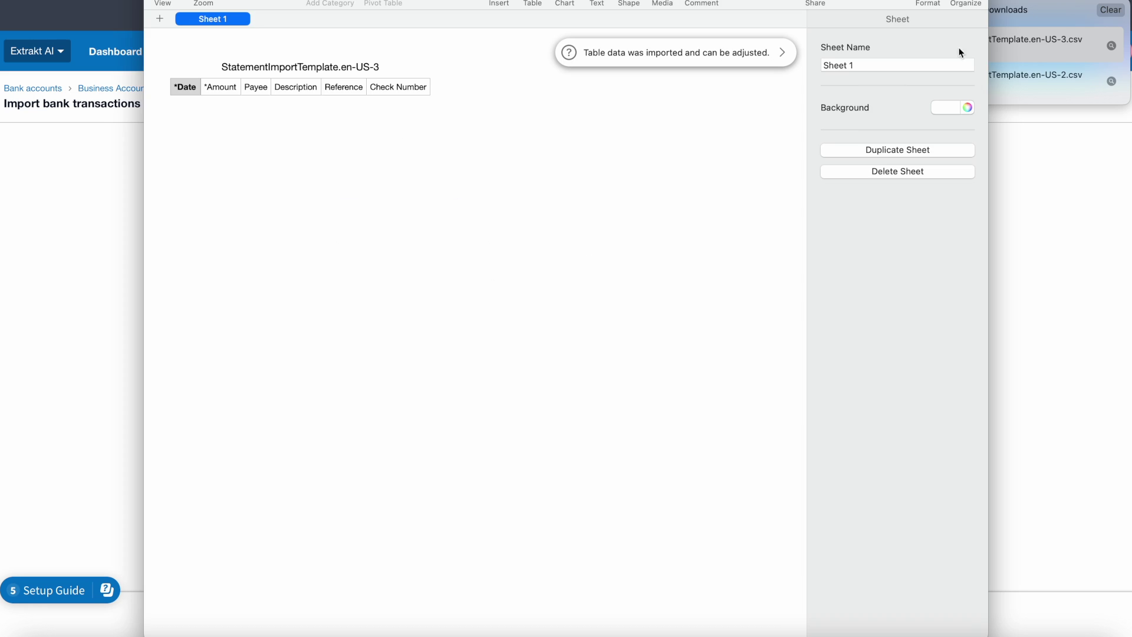
pyautogui.scroll(3, 260, 118)
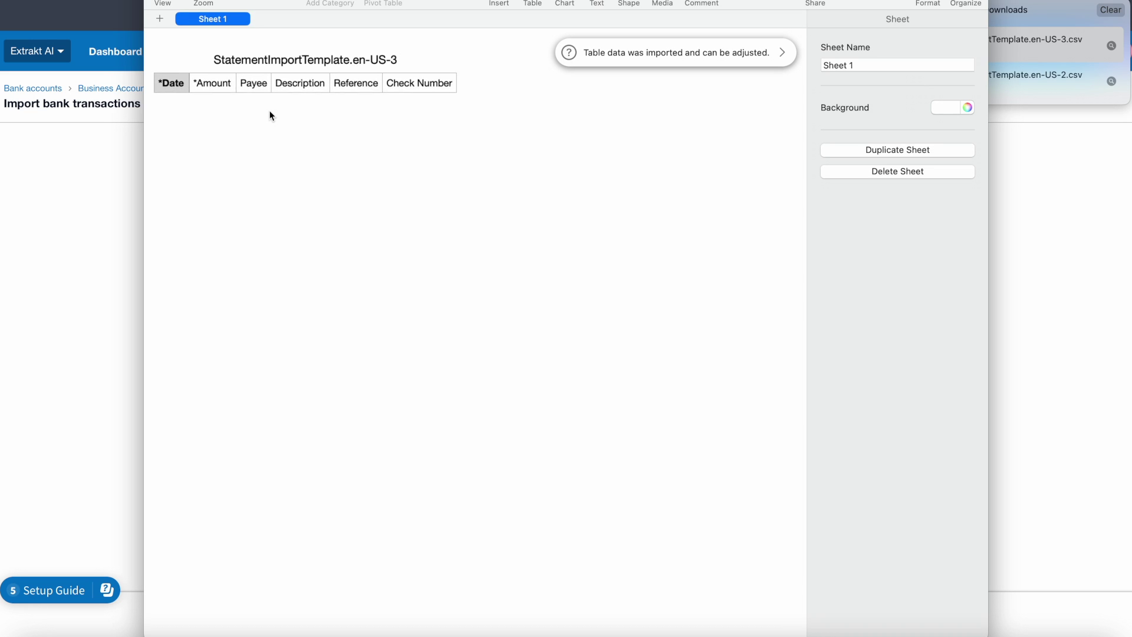
pyautogui.hscroll(-2, 271, 115)
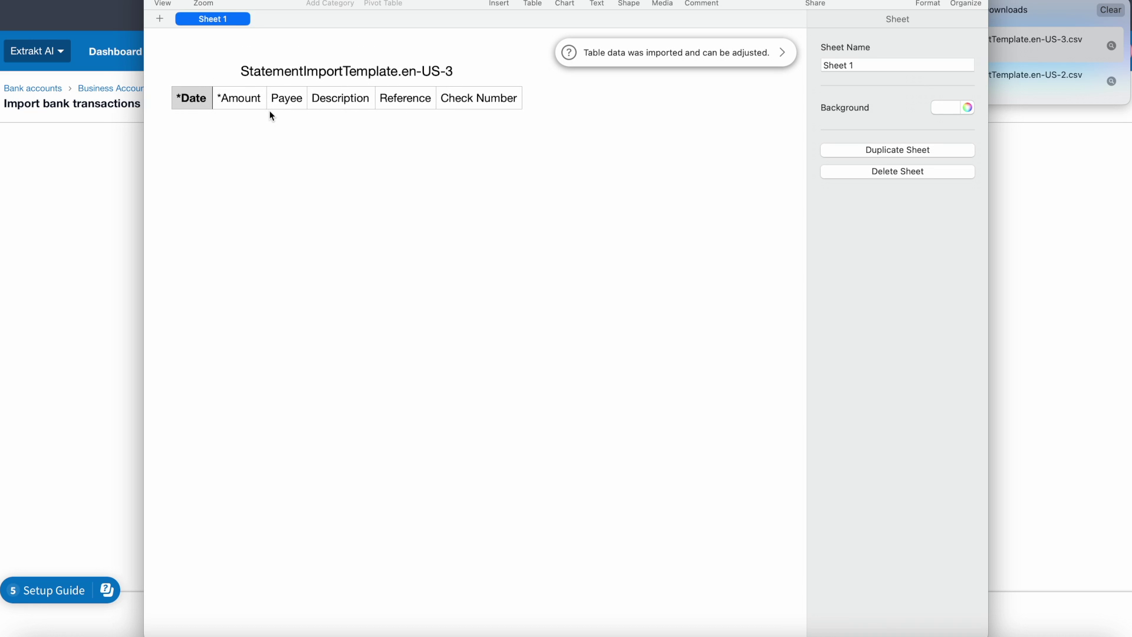
# Check the template's *Date and *Amount column headings, then close the spreadsheet.
pyautogui.click(177, 101)
pyautogui.click(236, 101)
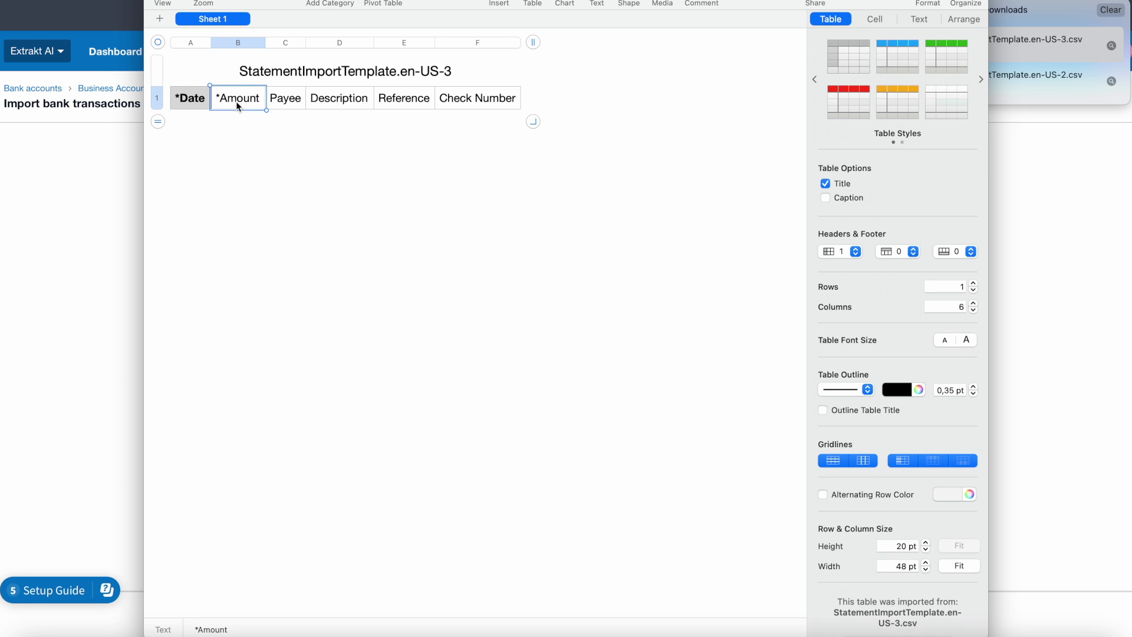
pyautogui.moveTo(193, 103); pyautogui.dragTo(225, 105)
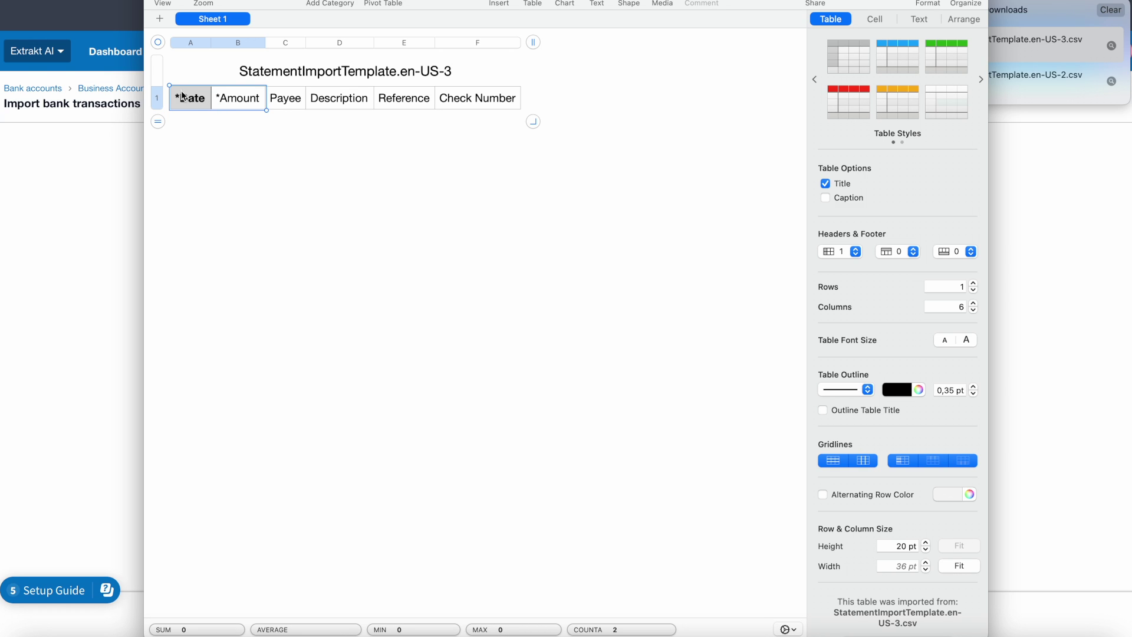
pyautogui.press('super+Tab')
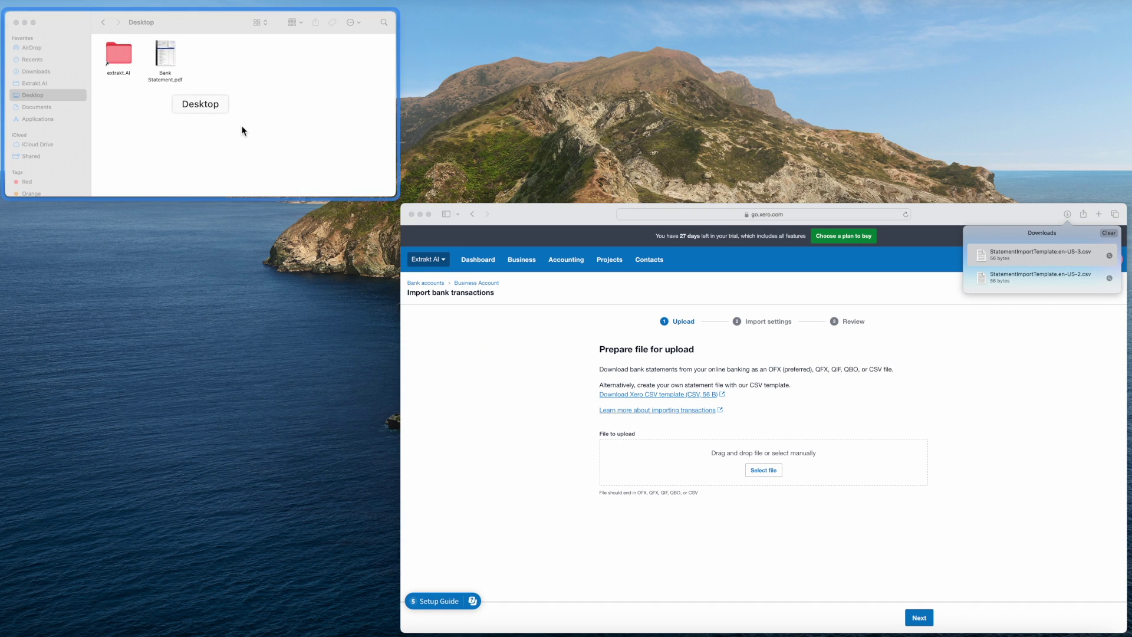
pyautogui.click(239, 114)
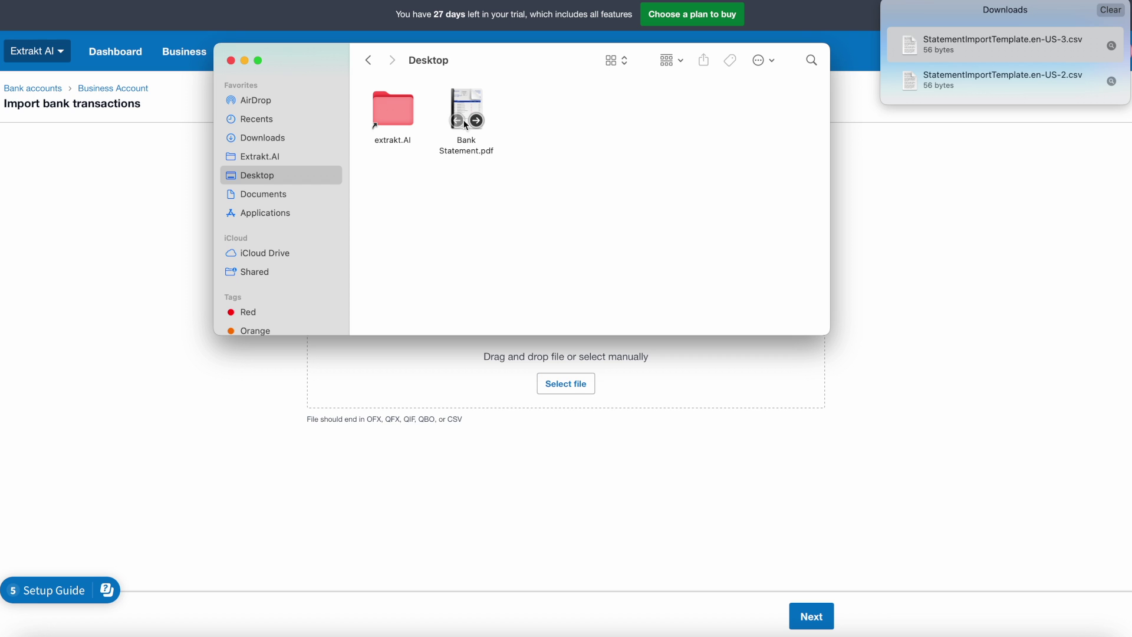
pyautogui.click(466, 101)
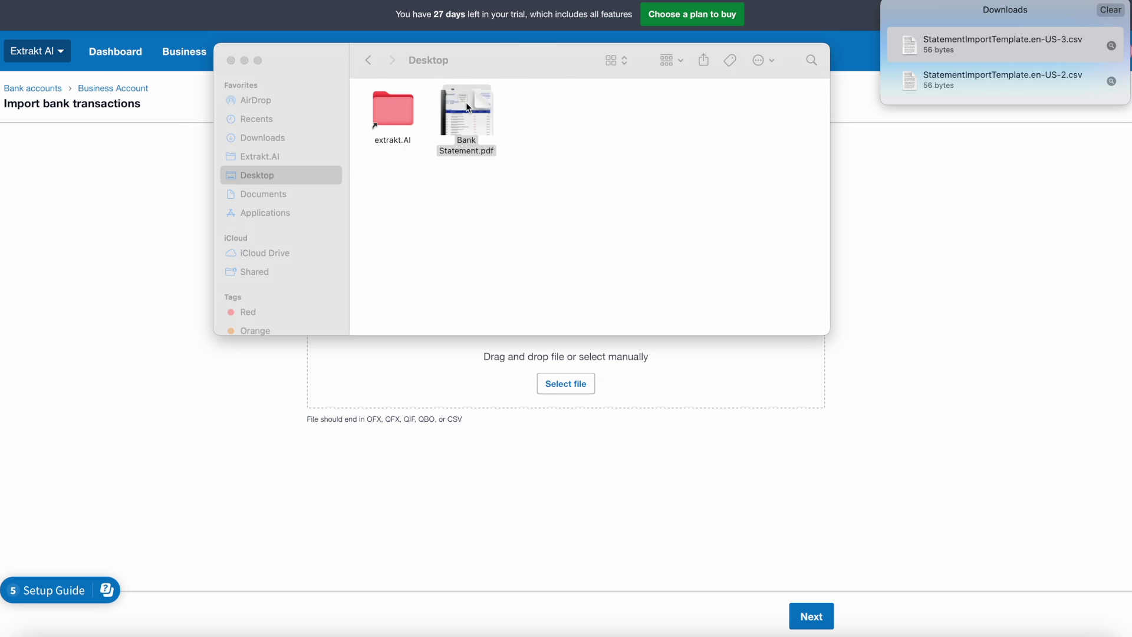
pyautogui.scroll(-15, 564, 347)
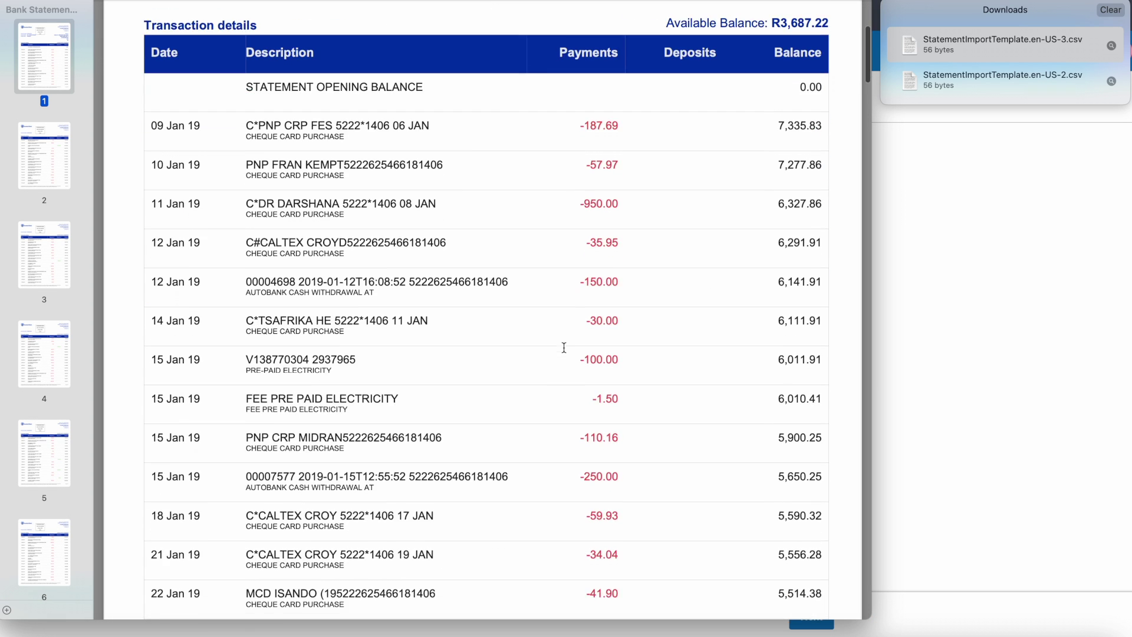
pyautogui.moveTo(246, 296); pyautogui.dragTo(503, 294)
pyautogui.moveTo(245, 336); pyautogui.dragTo(425, 336)
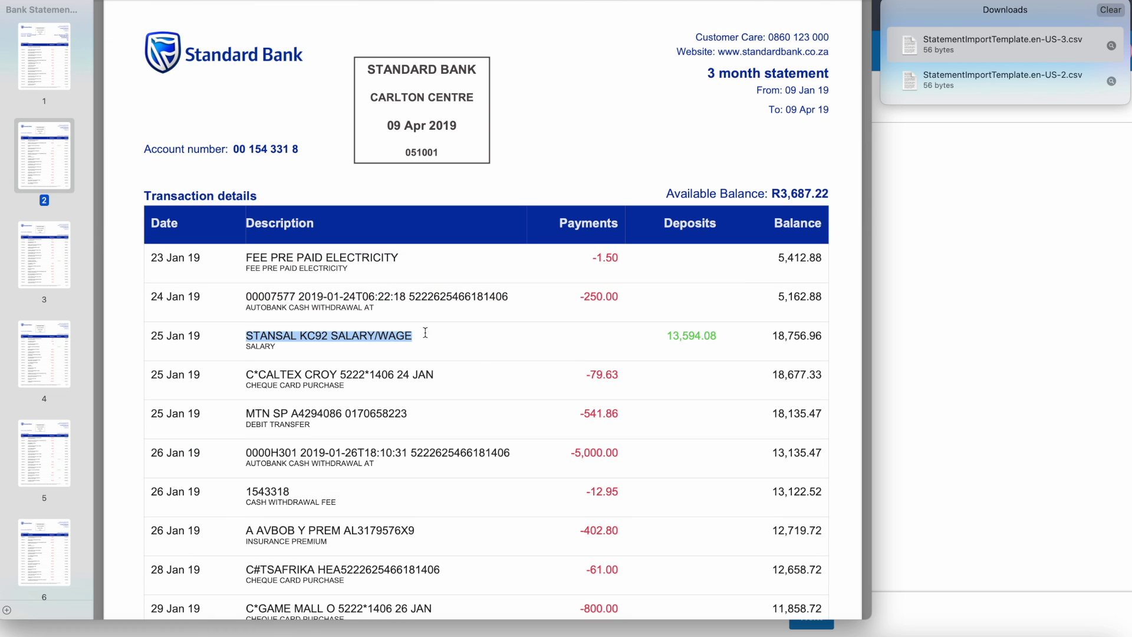
pyautogui.moveTo(246, 374); pyautogui.dragTo(475, 373)
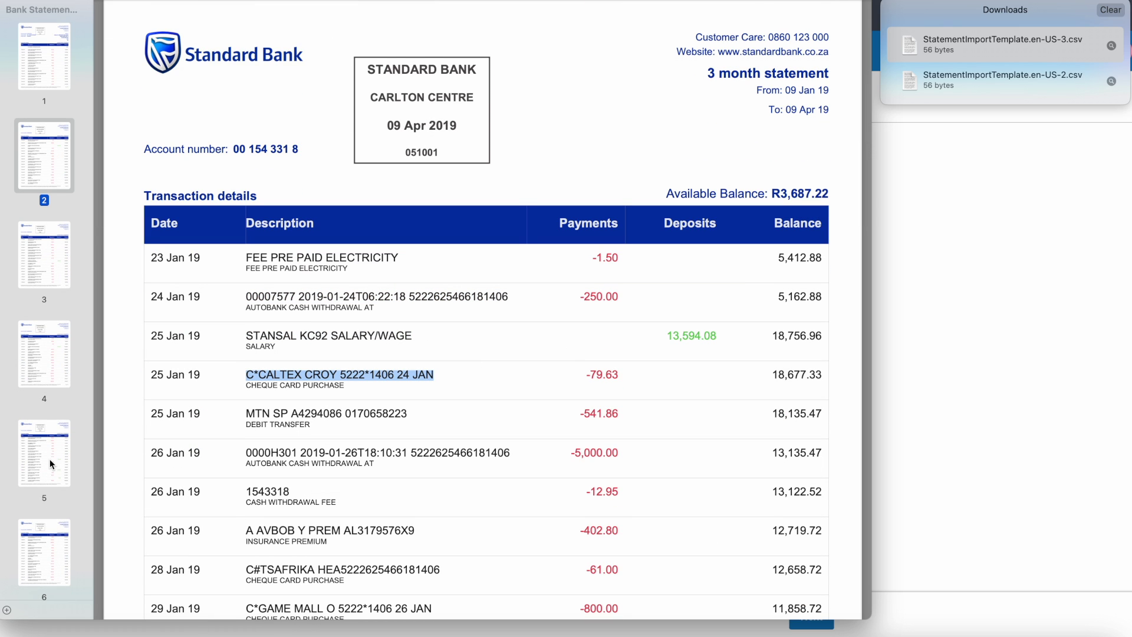
pyautogui.press('super+q')
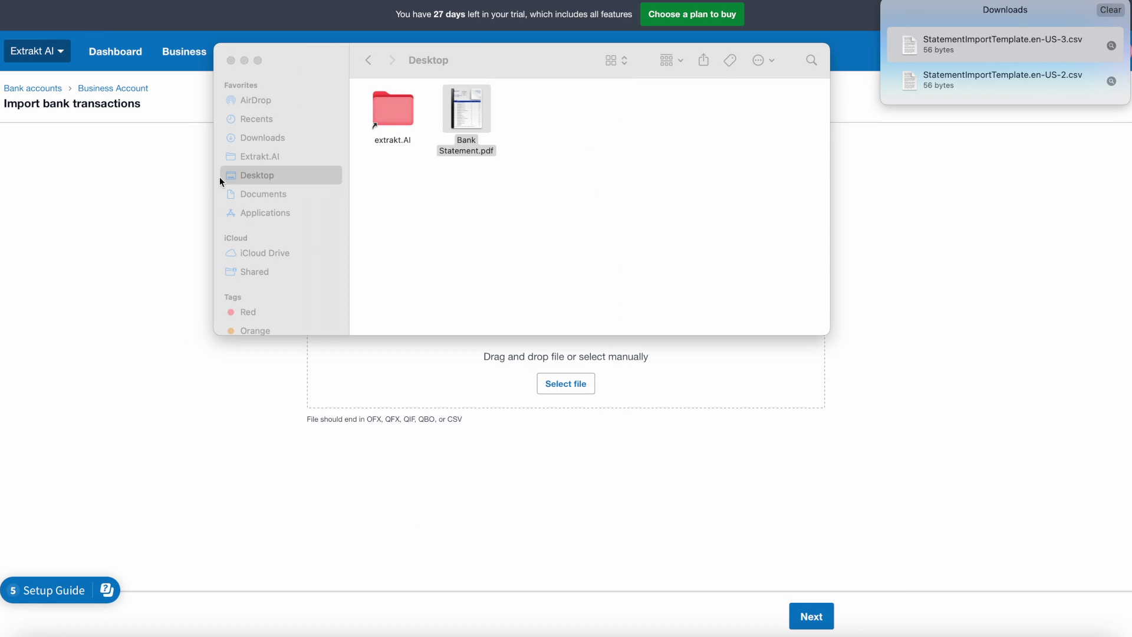
pyautogui.press('Escape')
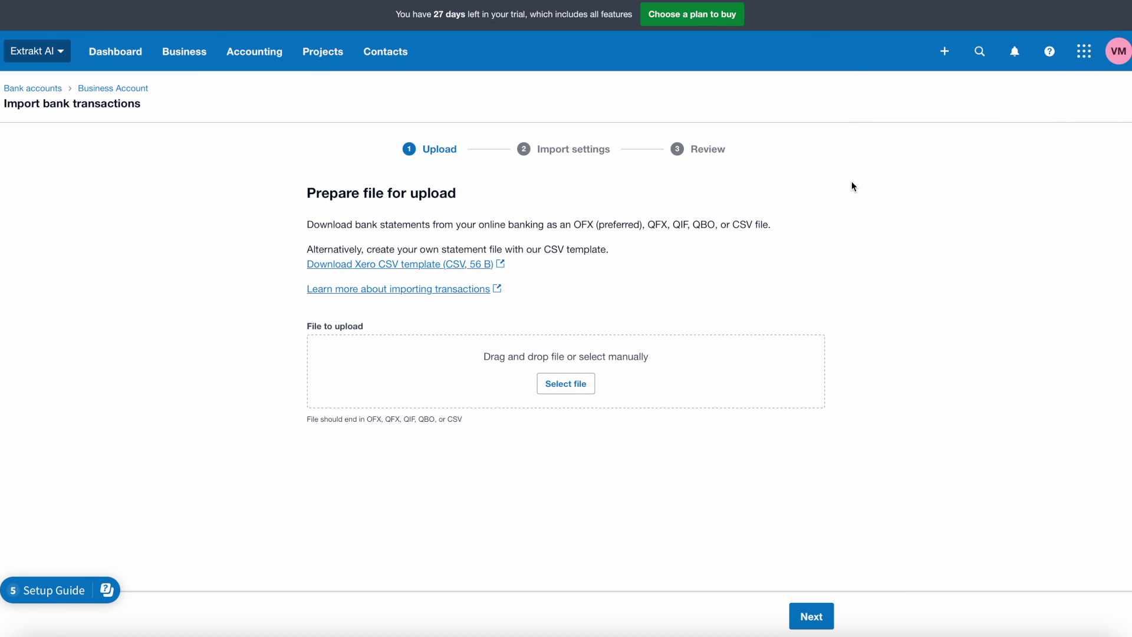
pyautogui.press('super+t')
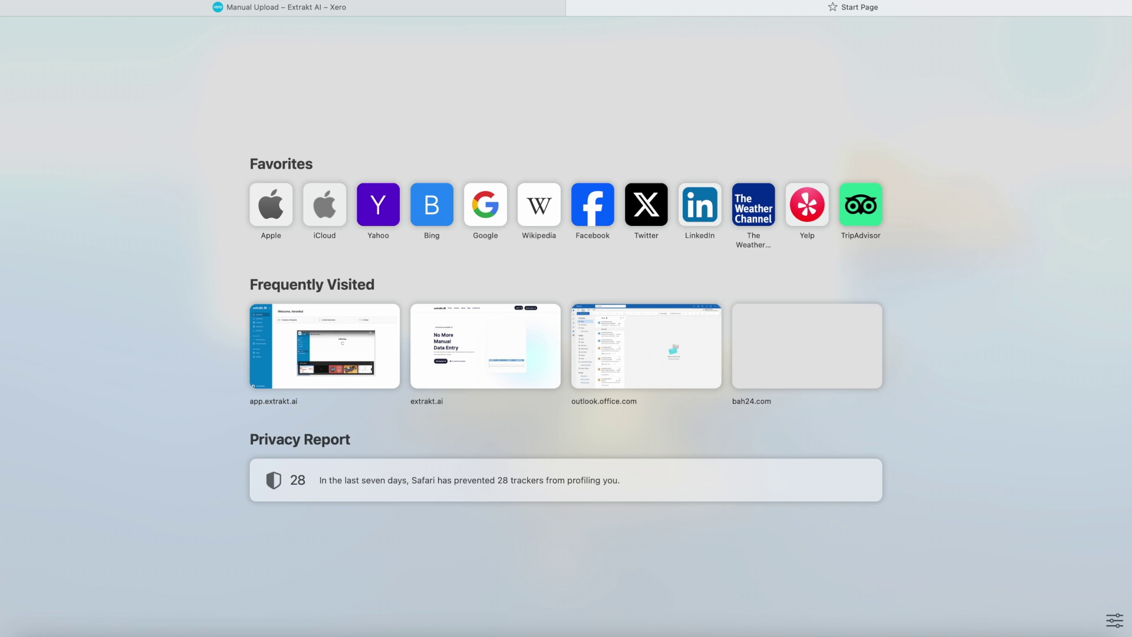
# Go to extrakt.ai and sign in using the saved AutoFill login.
pyautogui.write('extrakt')
pyautogui.press('Return')
pyautogui.click(207, 437)
pyautogui.click(698, 261)
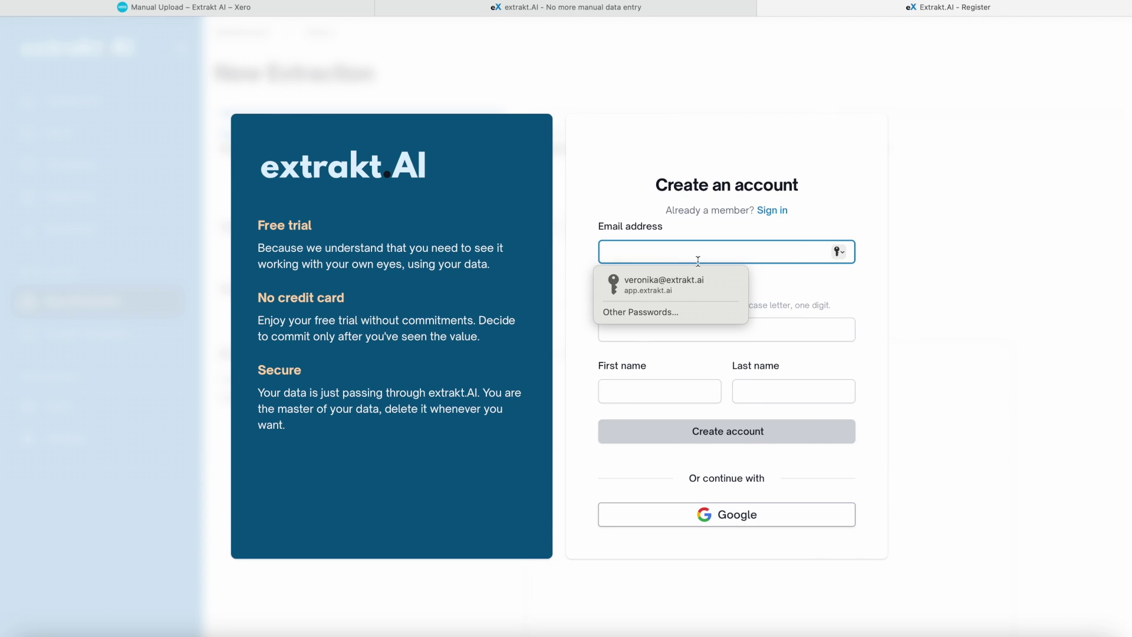
pyautogui.click(784, 211)
pyautogui.click(540, 310)
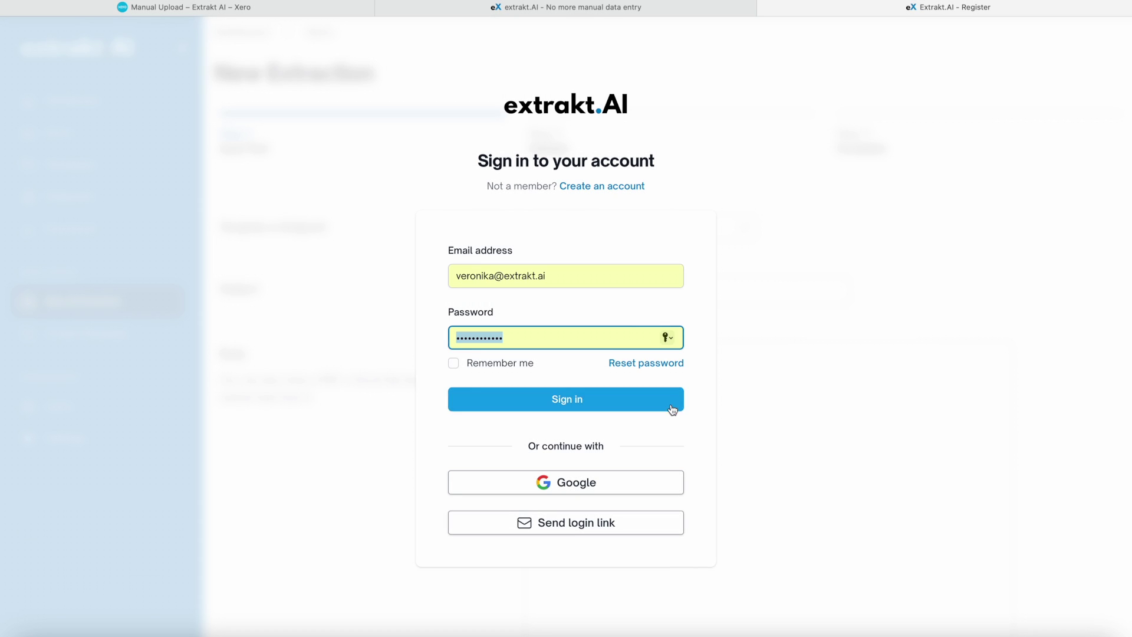
pyautogui.click(672, 405)
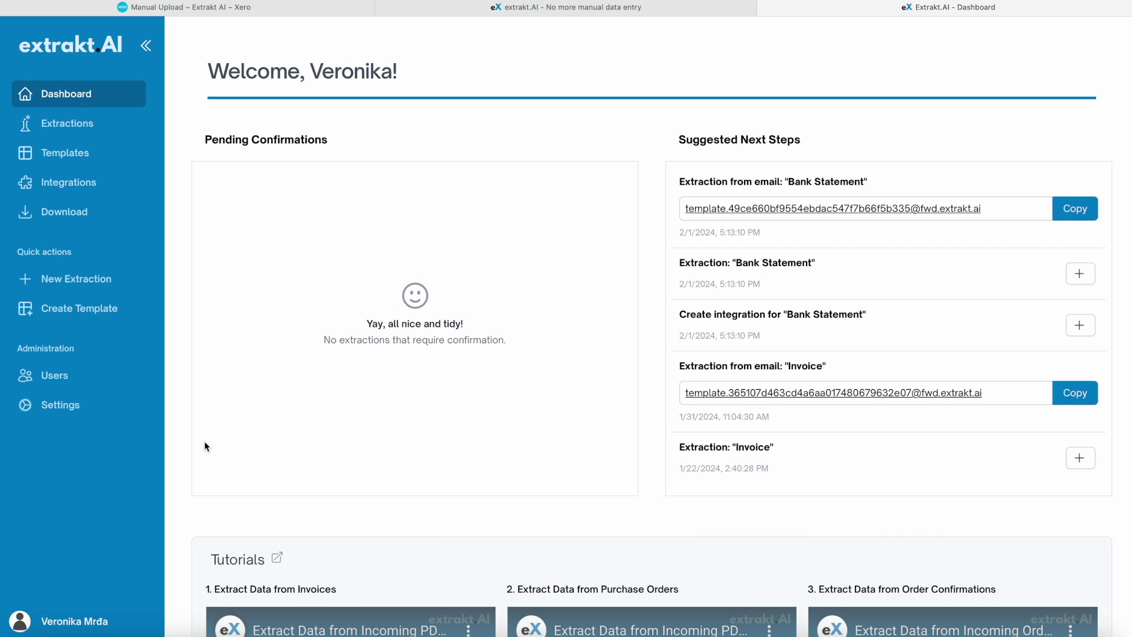
# Create a template from the Bank Statement preset, with Date, Amount, Payee, Description, Reference and Check Number columns.
pyautogui.click(51, 317)
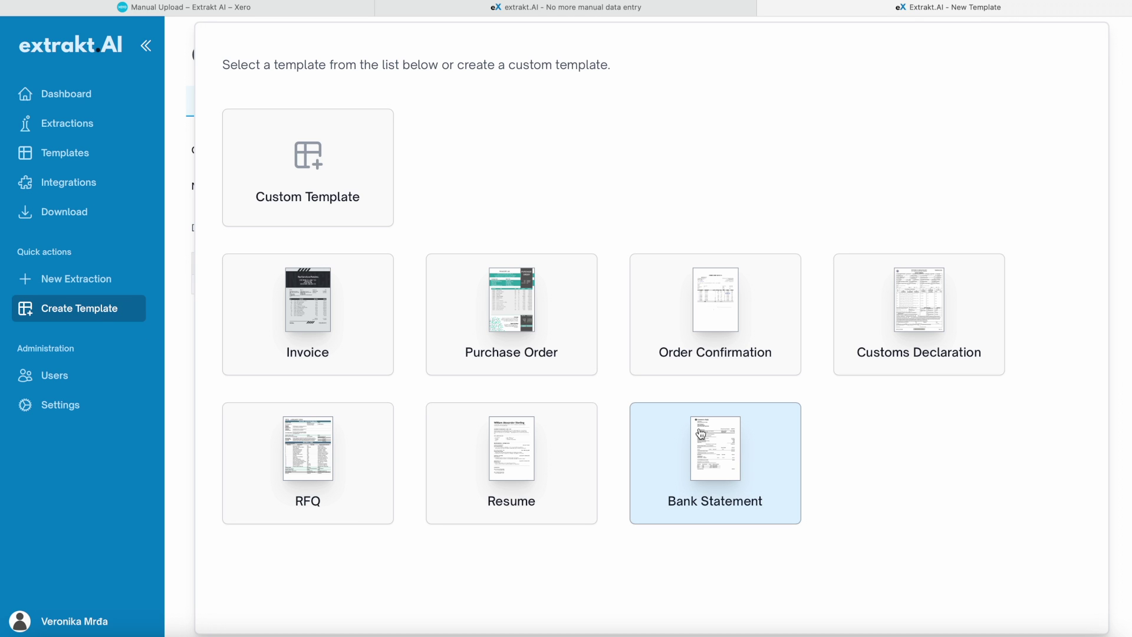
pyautogui.click(750, 464)
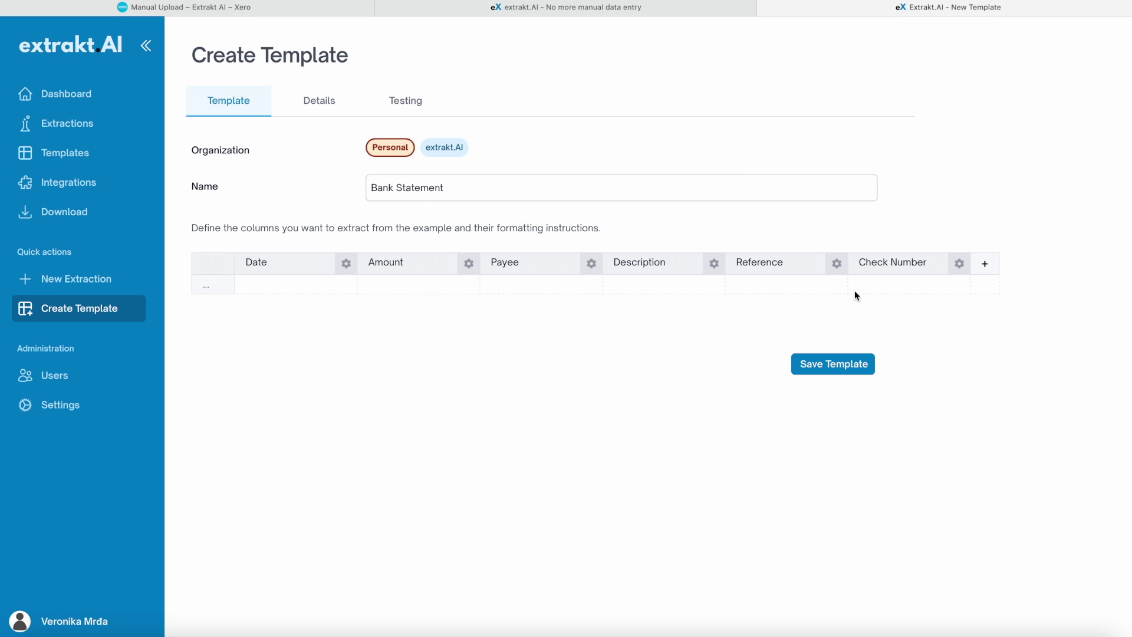
pyautogui.click(960, 266)
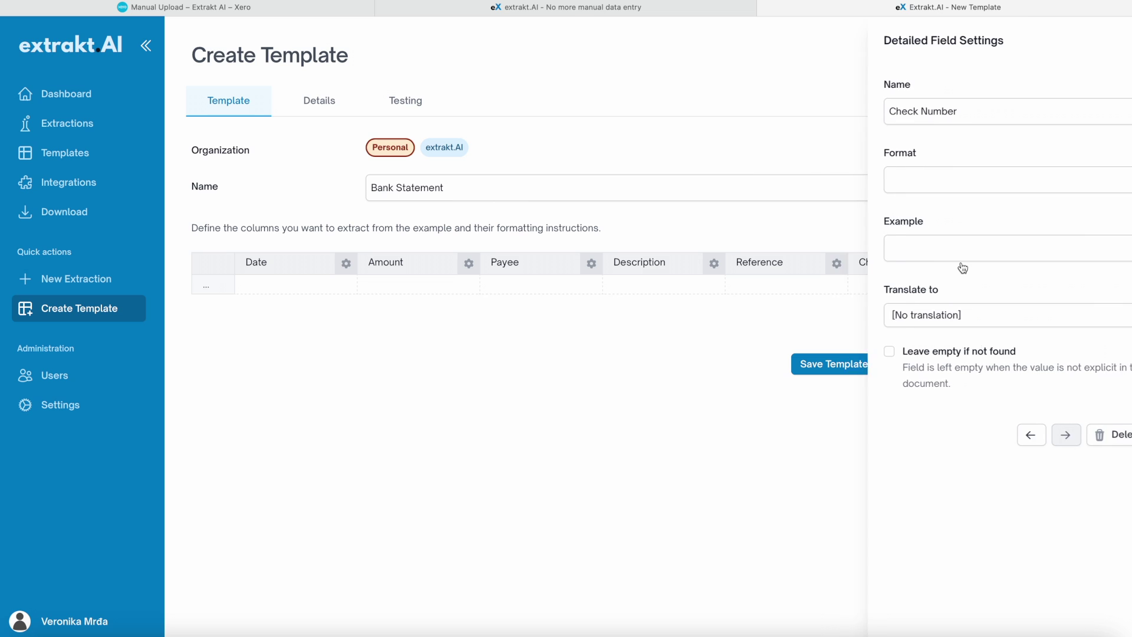
# Drop Check Number, rename to 'Bank Statement - Xero', assign the extrakt.AI organization, and save.
pyautogui.click(1093, 432)
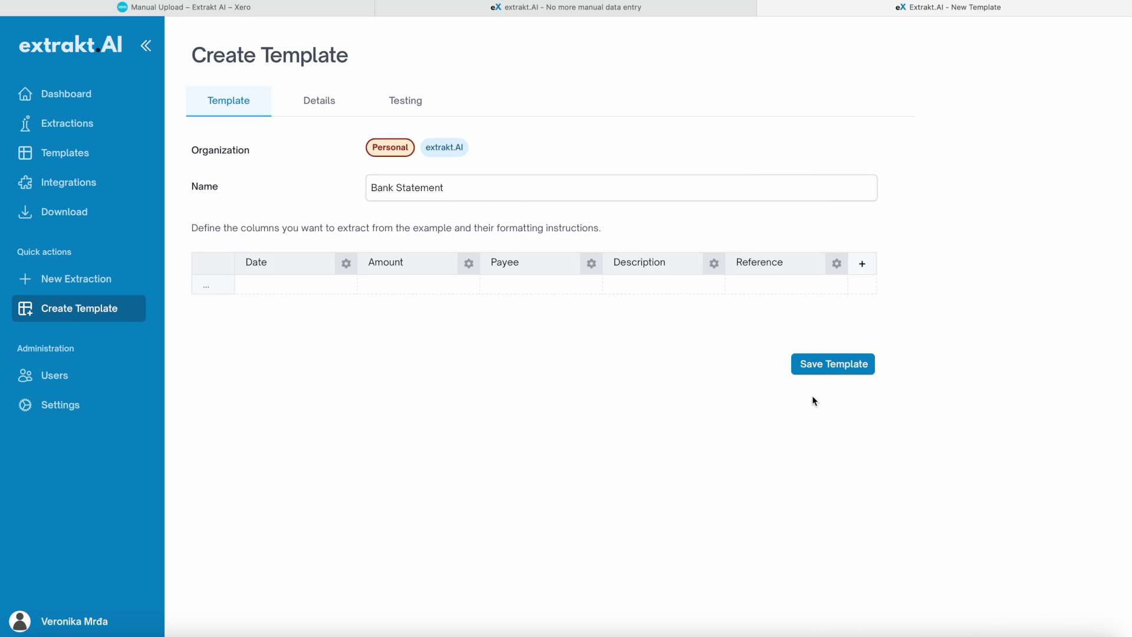
pyautogui.click(633, 187)
pyautogui.write('-')
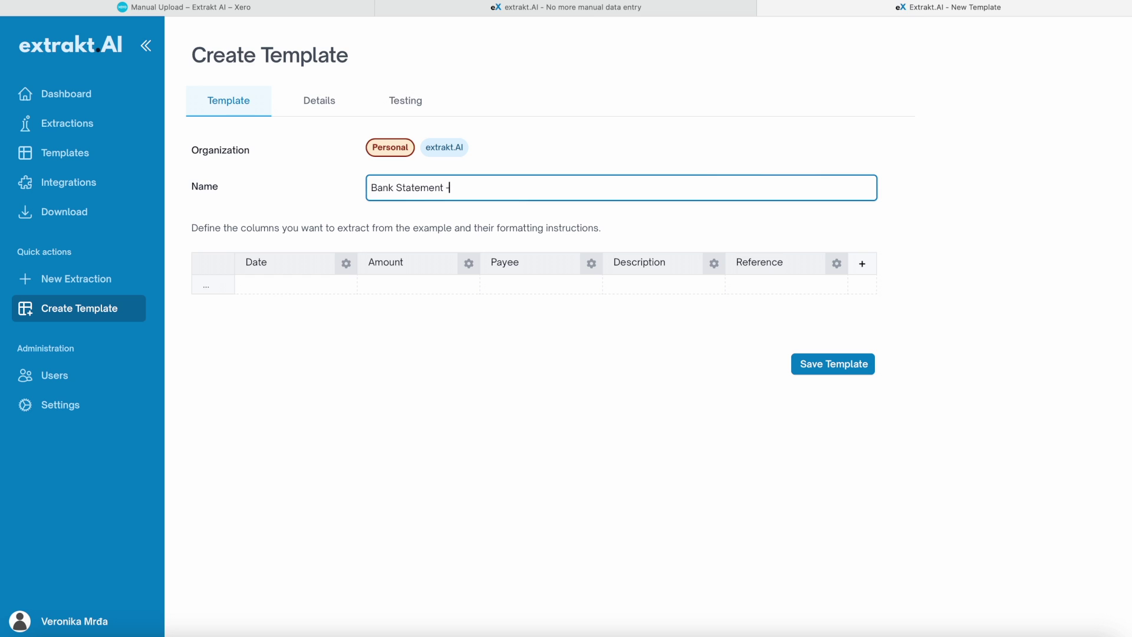
pyautogui.write(' Xero')
pyautogui.click(664, 365)
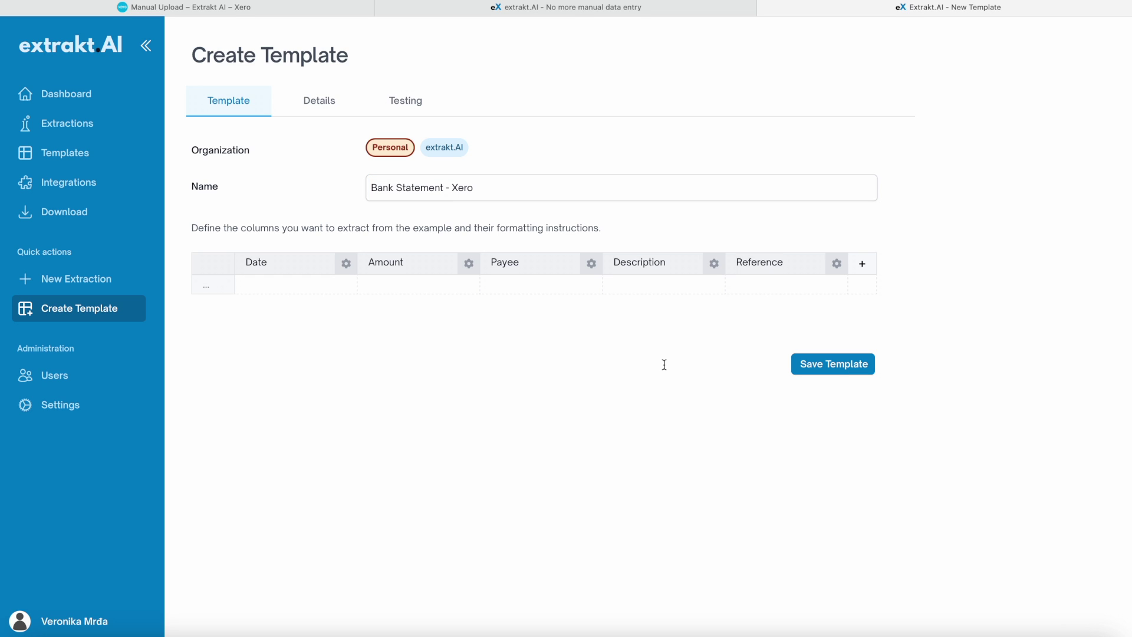
pyautogui.click(454, 151)
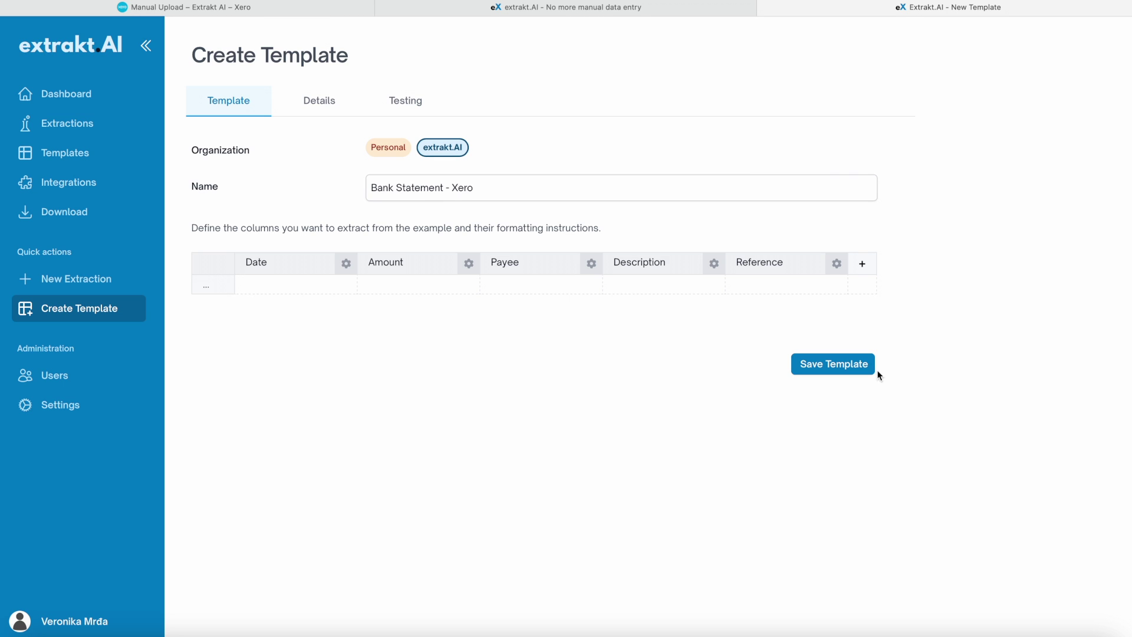
pyautogui.click(840, 363)
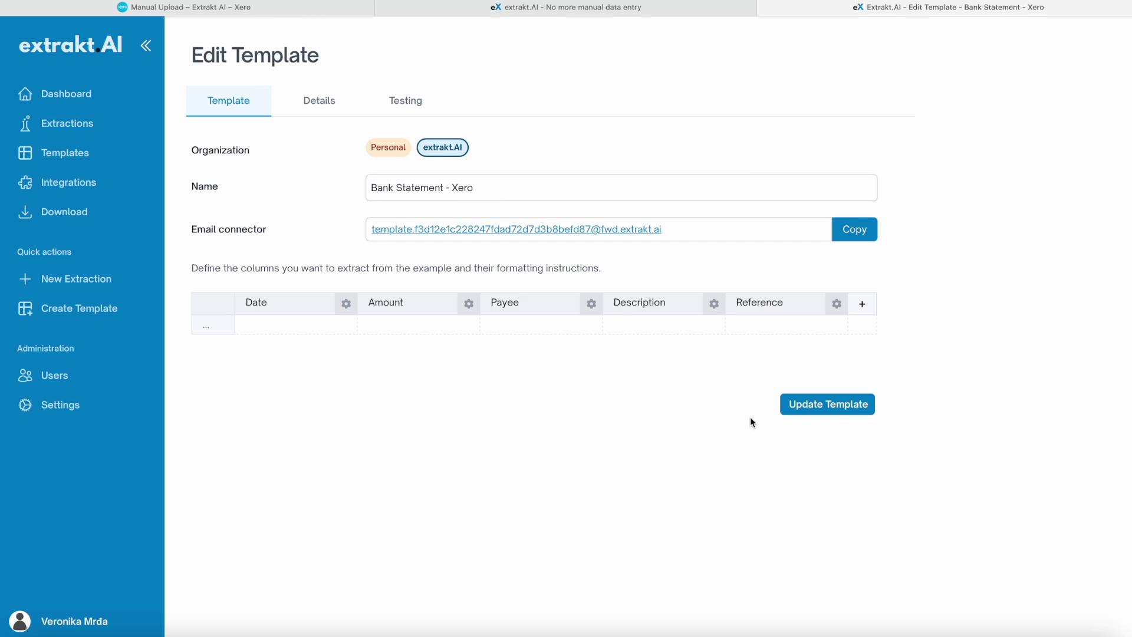
# Set up an extraction using Bank Statement - Xero, subject 'Bank Statement - Extraction', loading Bank Statement.pdf.
pyautogui.click(87, 282)
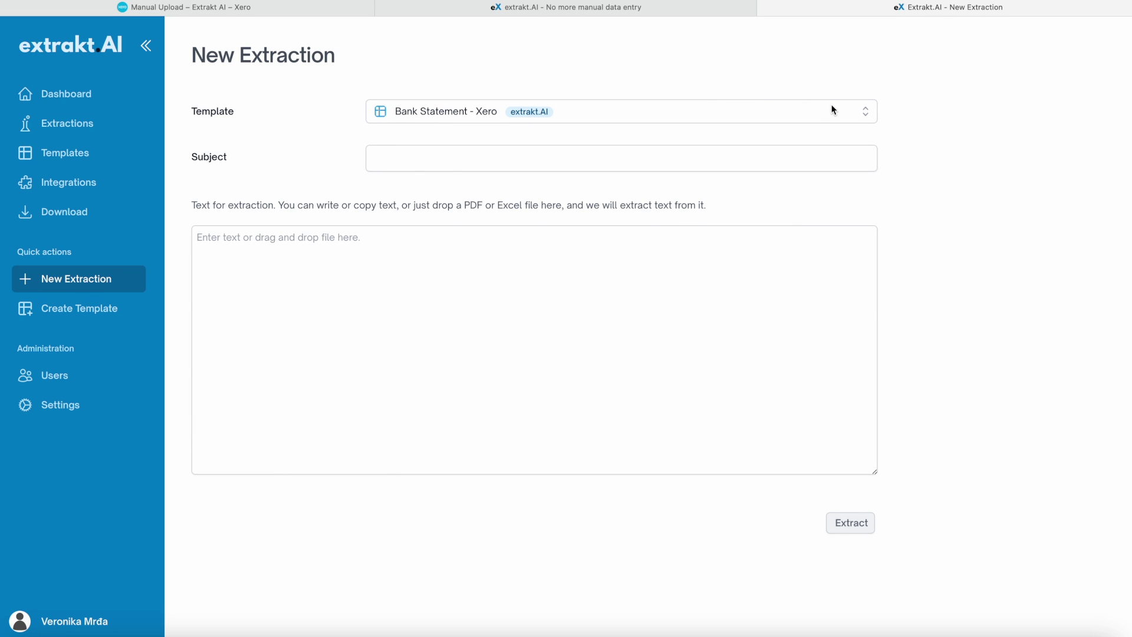
pyautogui.click(831, 106)
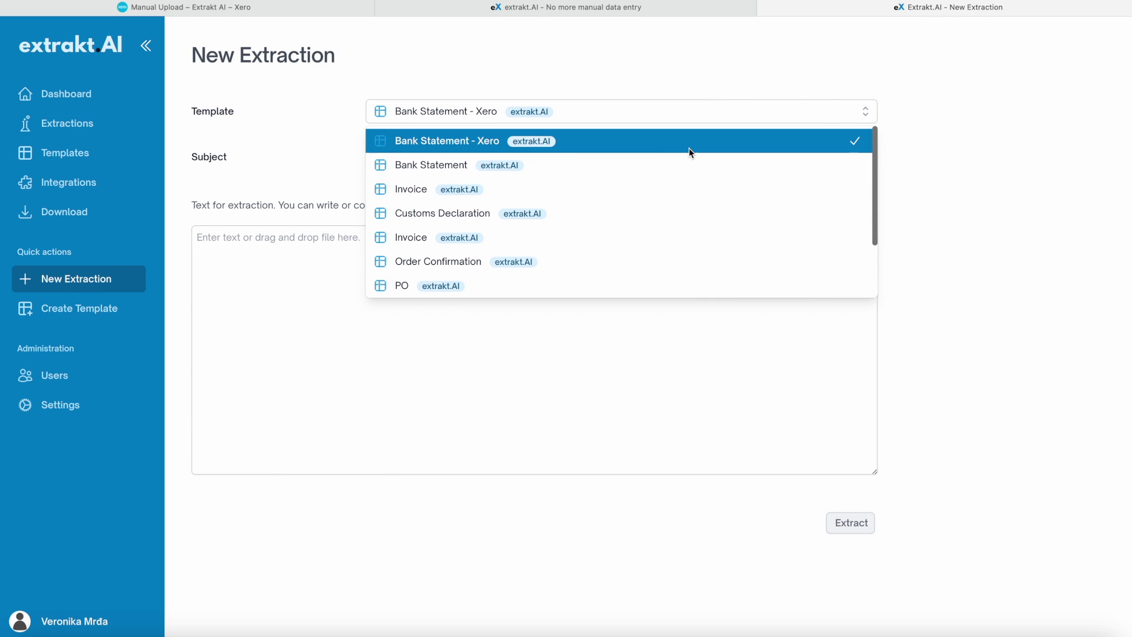
pyautogui.click(505, 144)
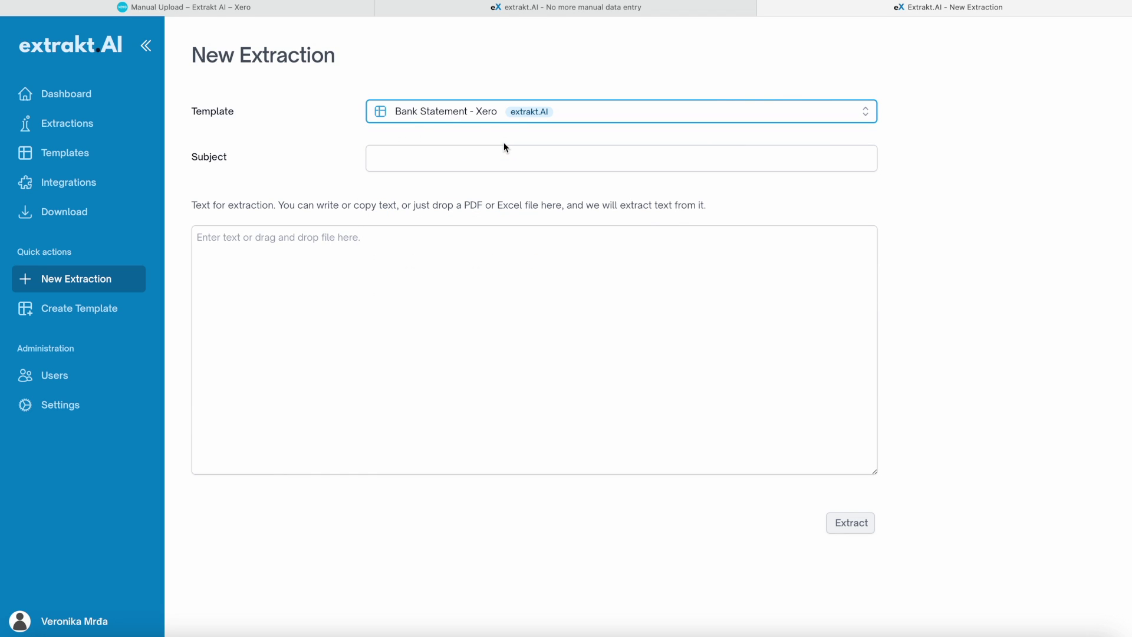
pyautogui.click(519, 163)
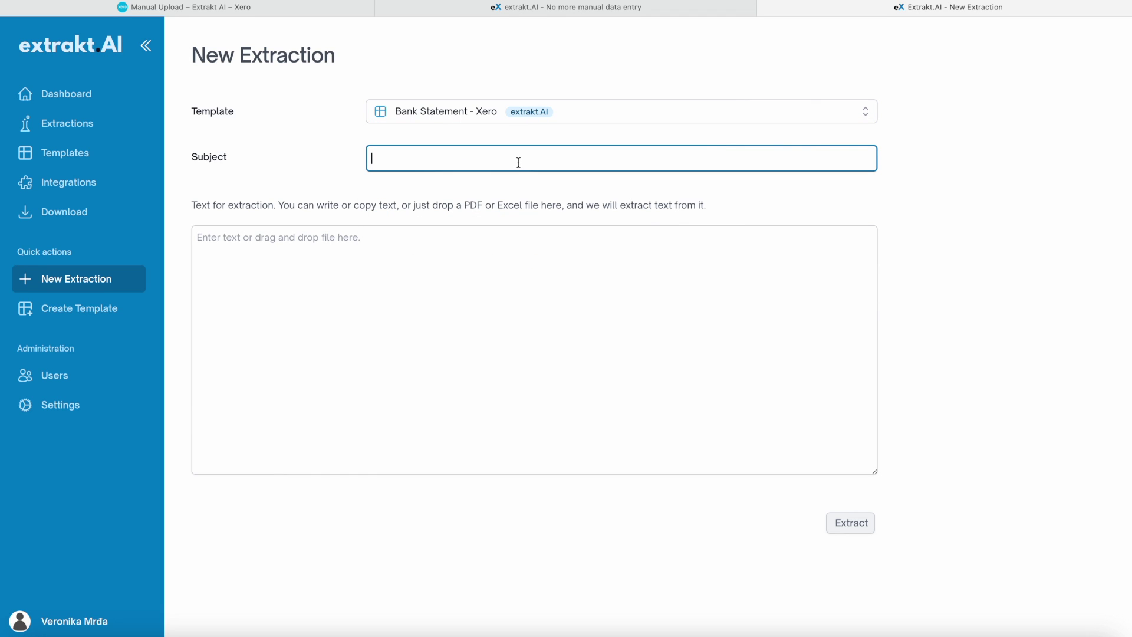
pyautogui.write('Bank Statement - Extraction')
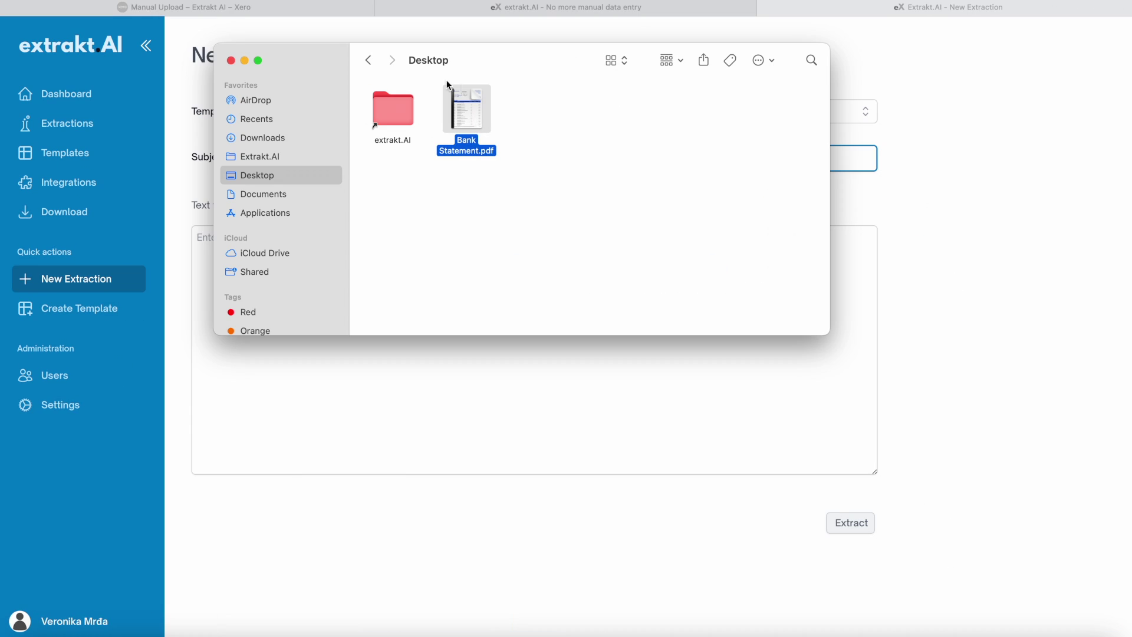
pyautogui.moveTo(467, 118); pyautogui.dragTo(855, 366)
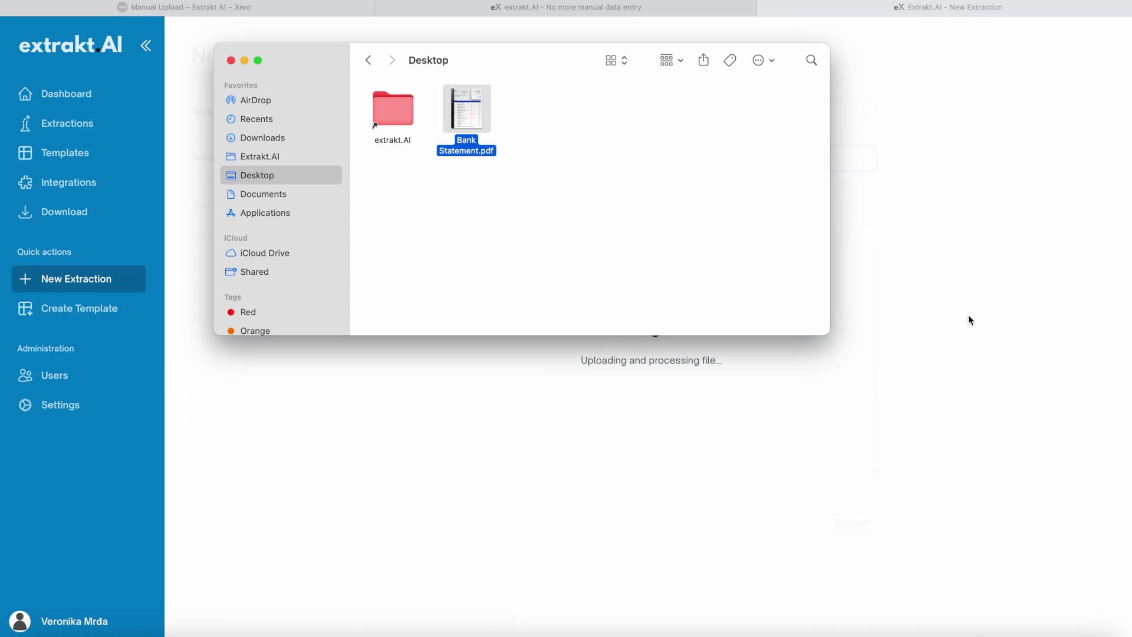
# Run the extraction and scroll through the 63 extracted transactions in the results table.
pyautogui.click(849, 524)
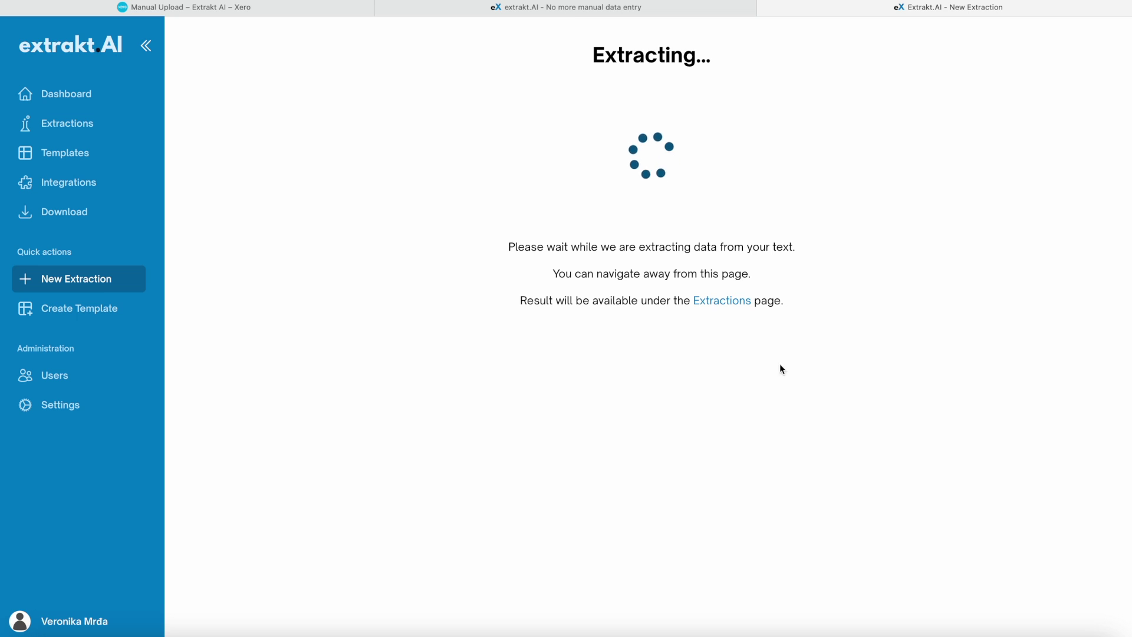
pyautogui.click(728, 302)
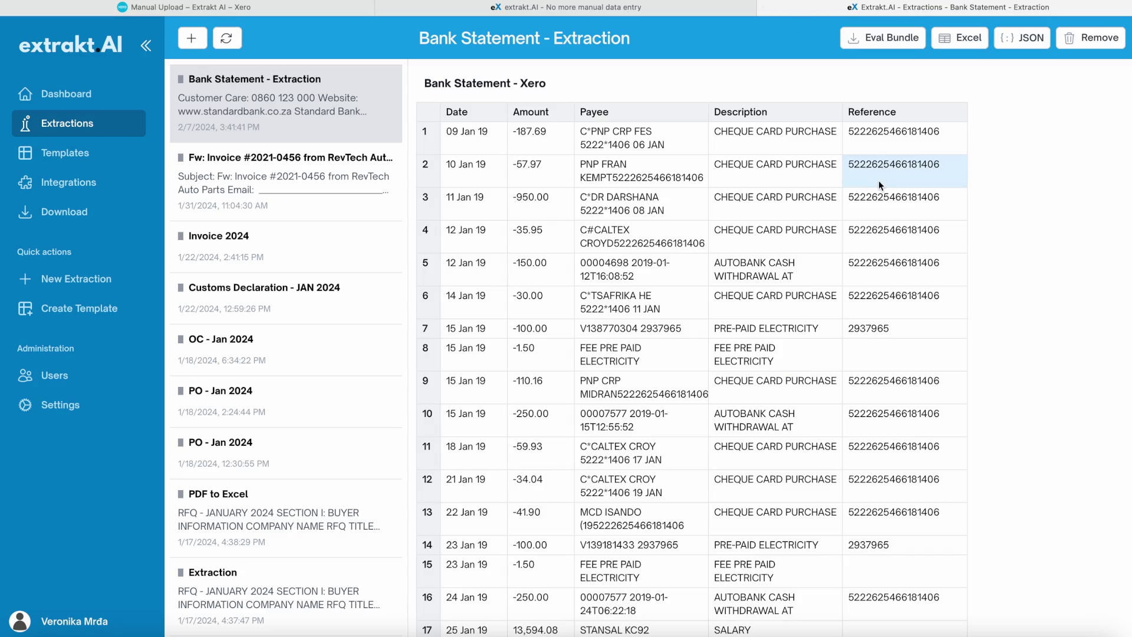
pyautogui.scroll(-6, 1033, 297)
pyautogui.scroll(-10, 1034, 298)
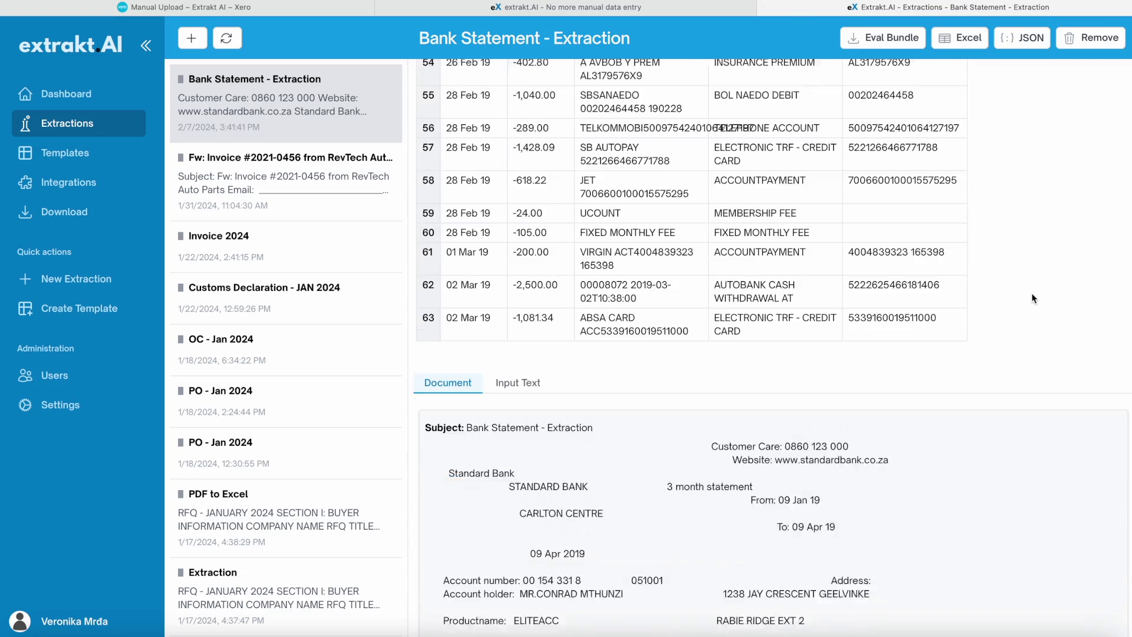
pyautogui.scroll(15, 1033, 298)
pyautogui.scroll(3, 1034, 298)
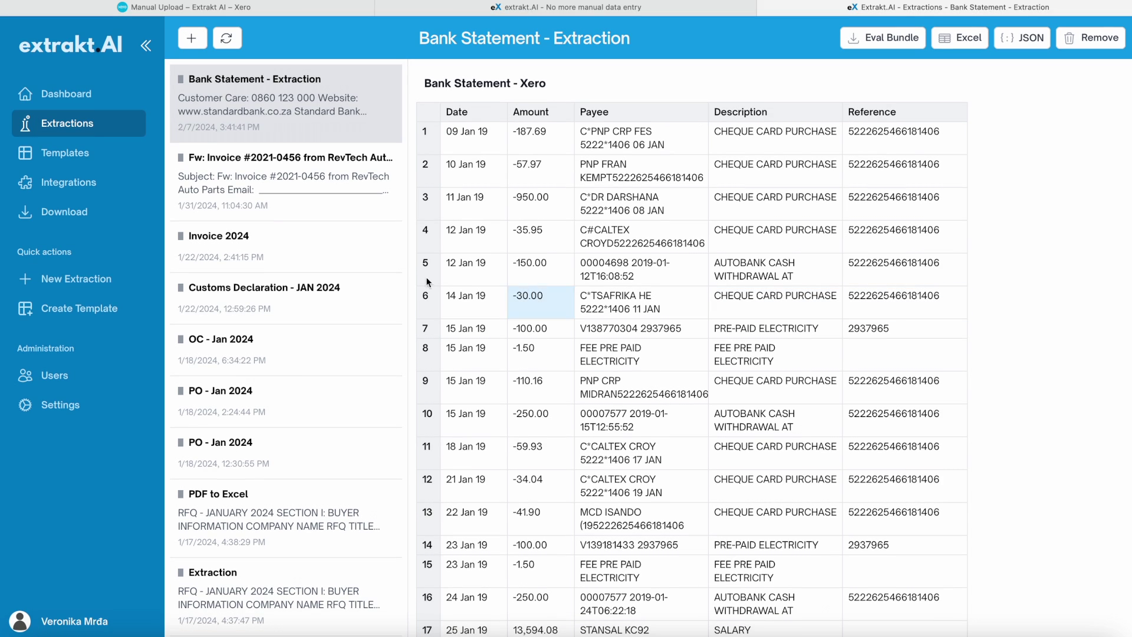
# Download the Bank Statement - Xero extractions as CSV, review it in Numbers, then close it.
pyautogui.click(86, 216)
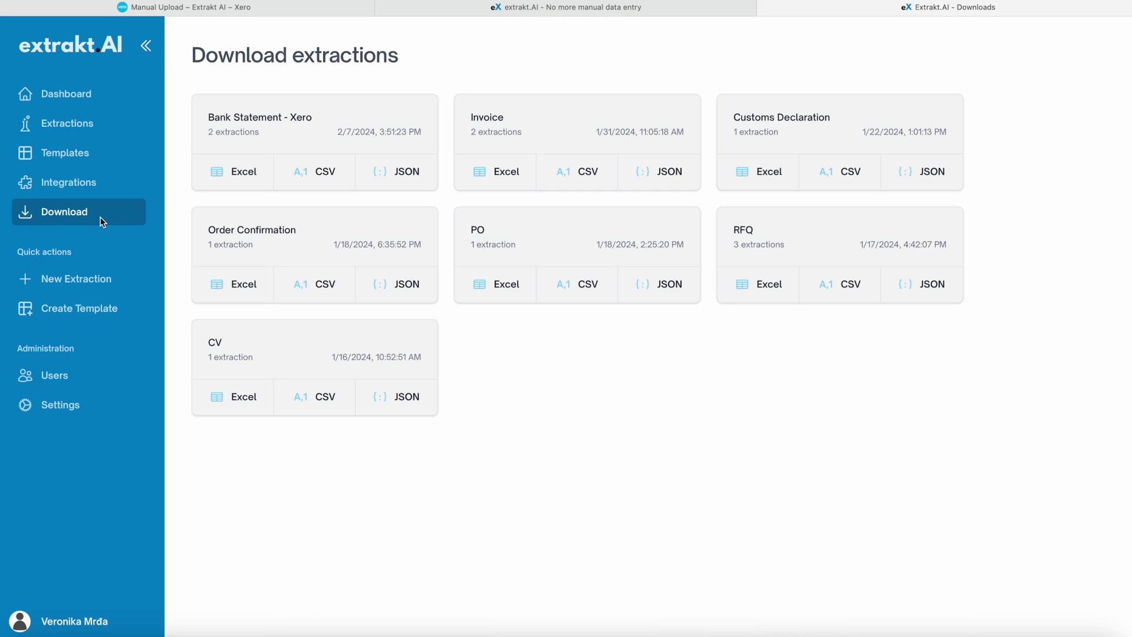
pyautogui.click(319, 172)
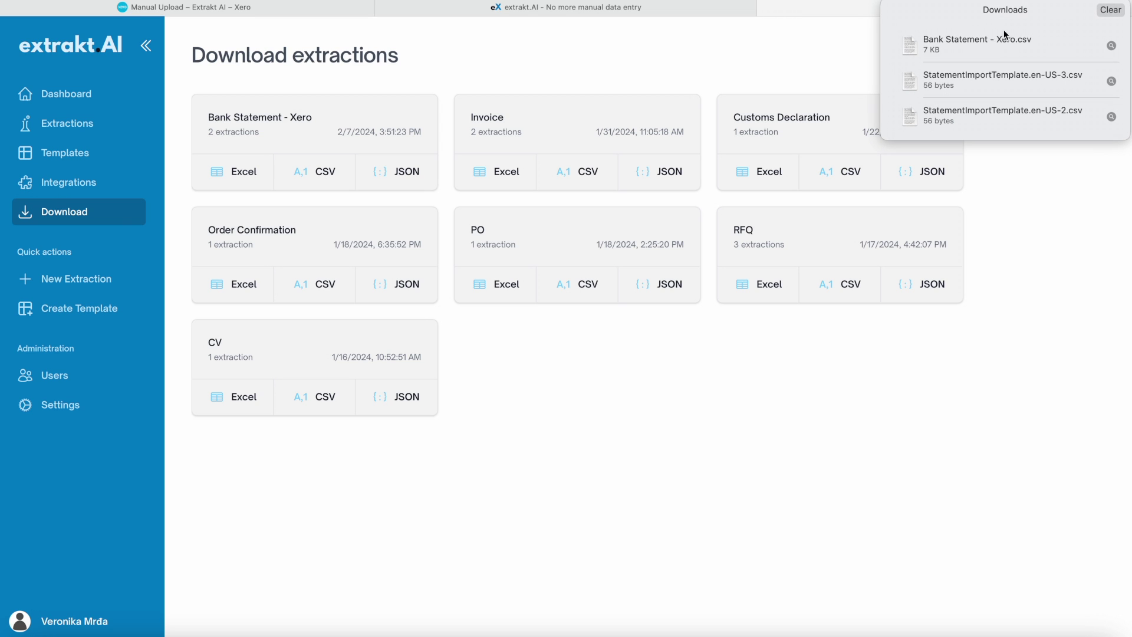
pyautogui.doubleClick(988, 44)
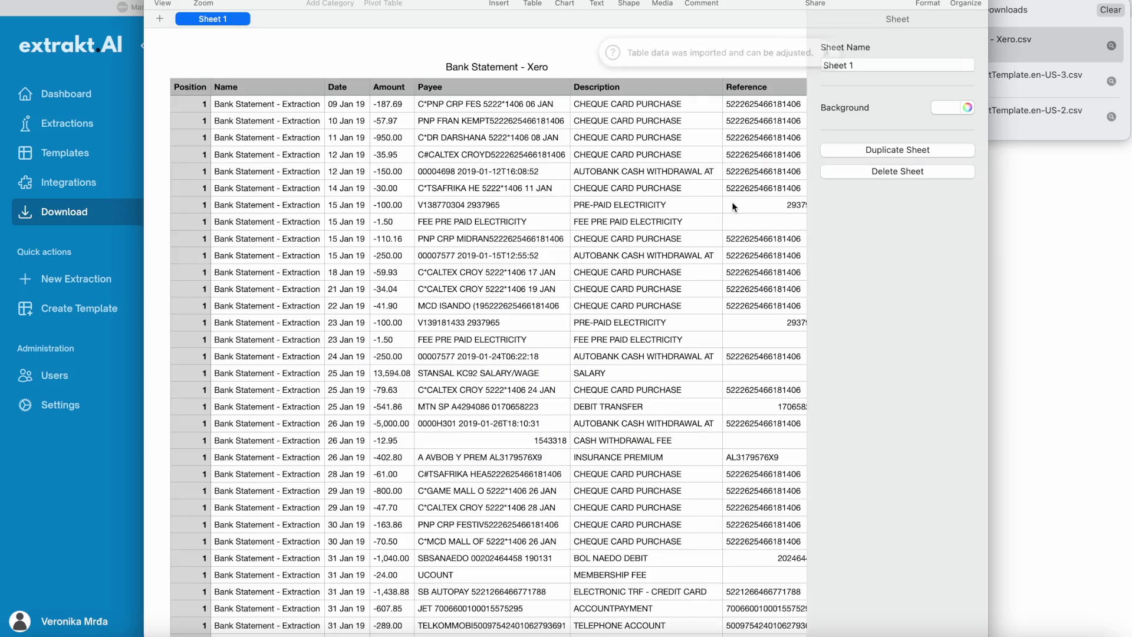
pyautogui.scroll(-10, 774, 388)
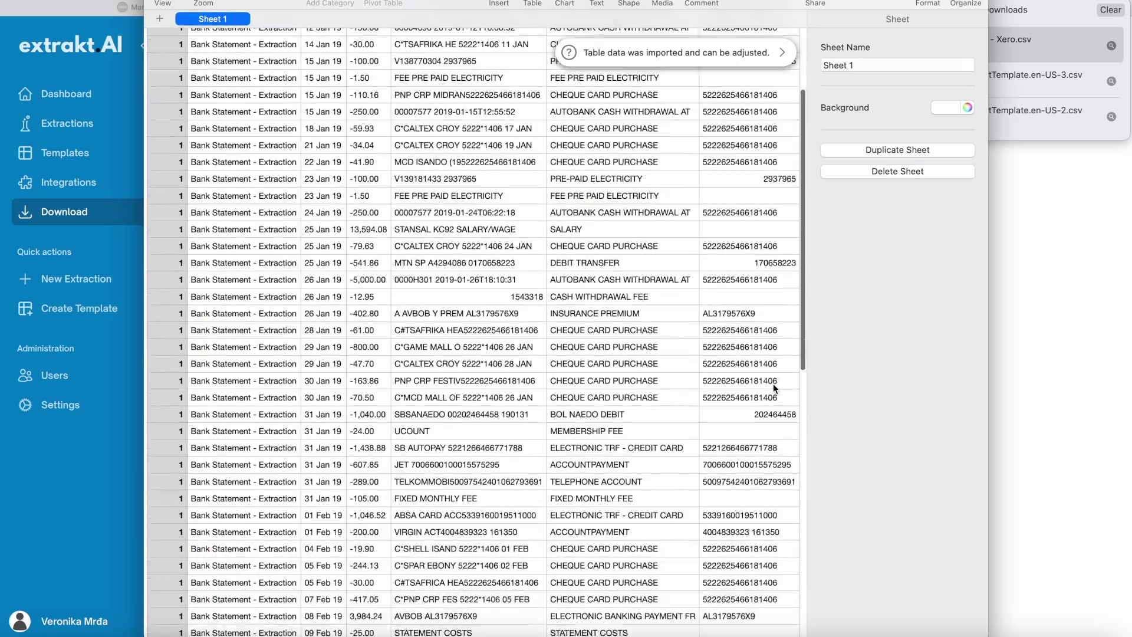
pyautogui.scroll(10, 773, 383)
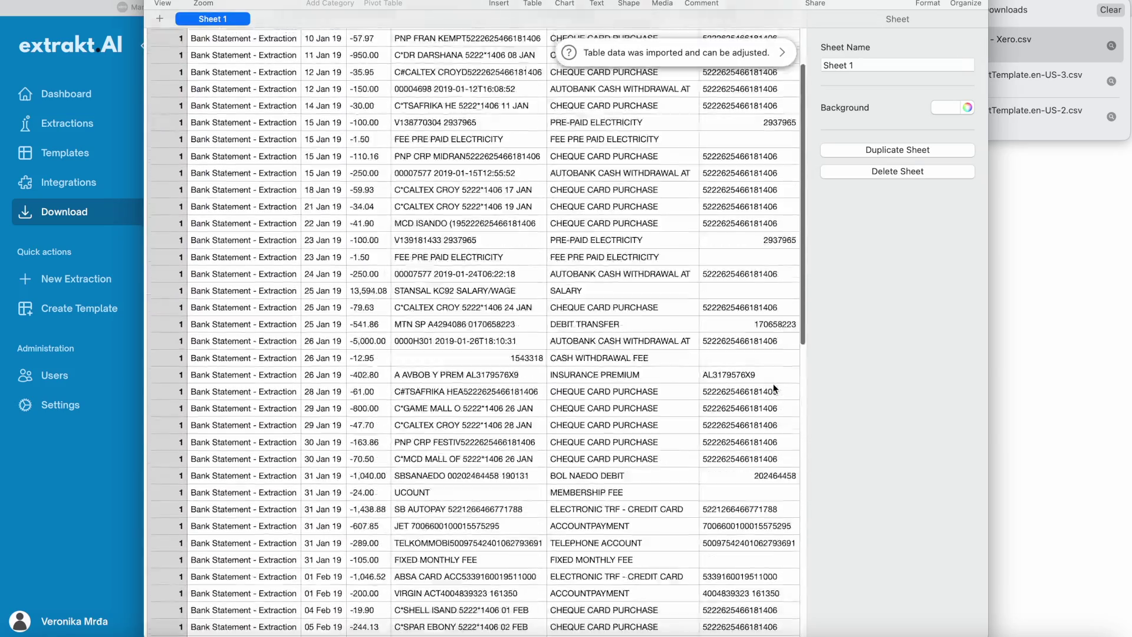
pyautogui.click(158, 6)
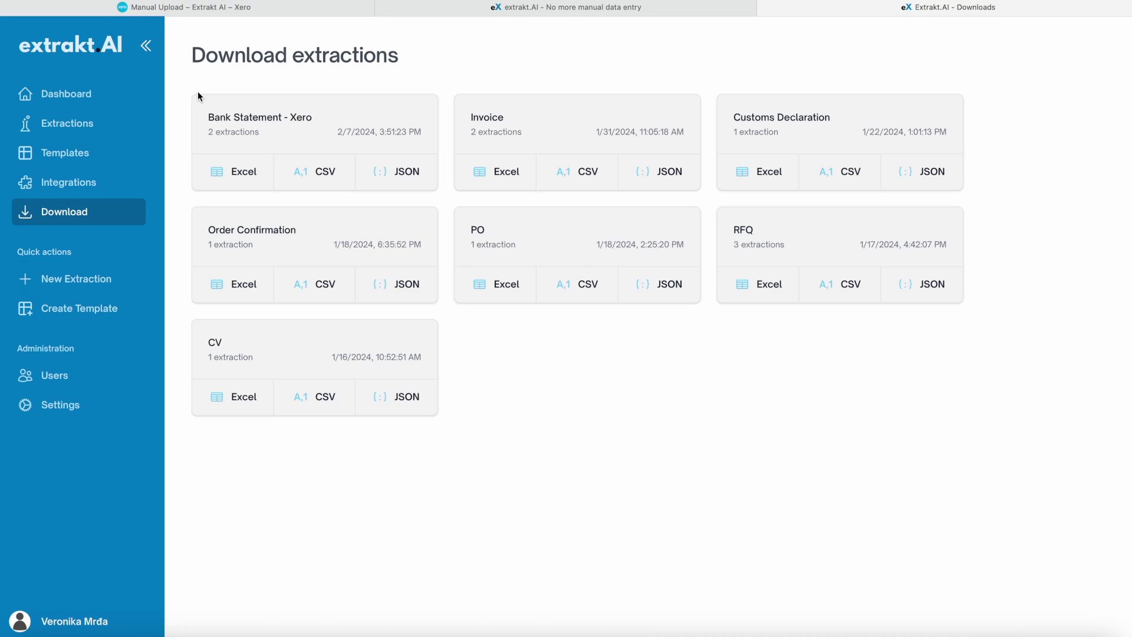
# Attach Bank Statement - Xero.csv in Xero's upload step and continue to import settings.
pyautogui.click(169, 8)
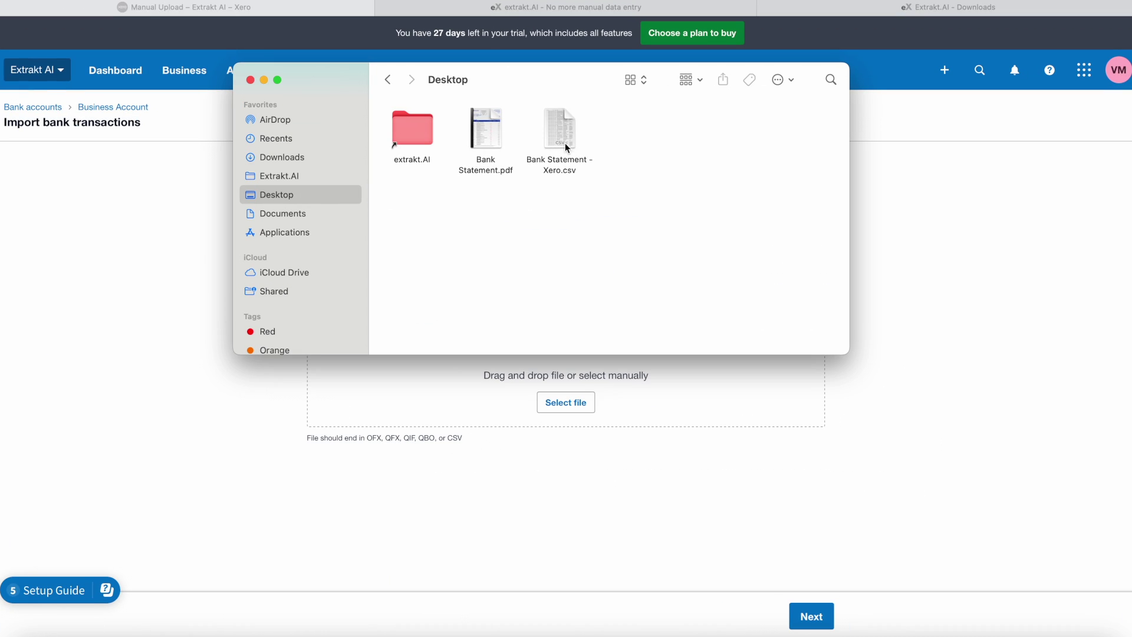
pyautogui.moveTo(565, 143); pyautogui.dragTo(623, 377)
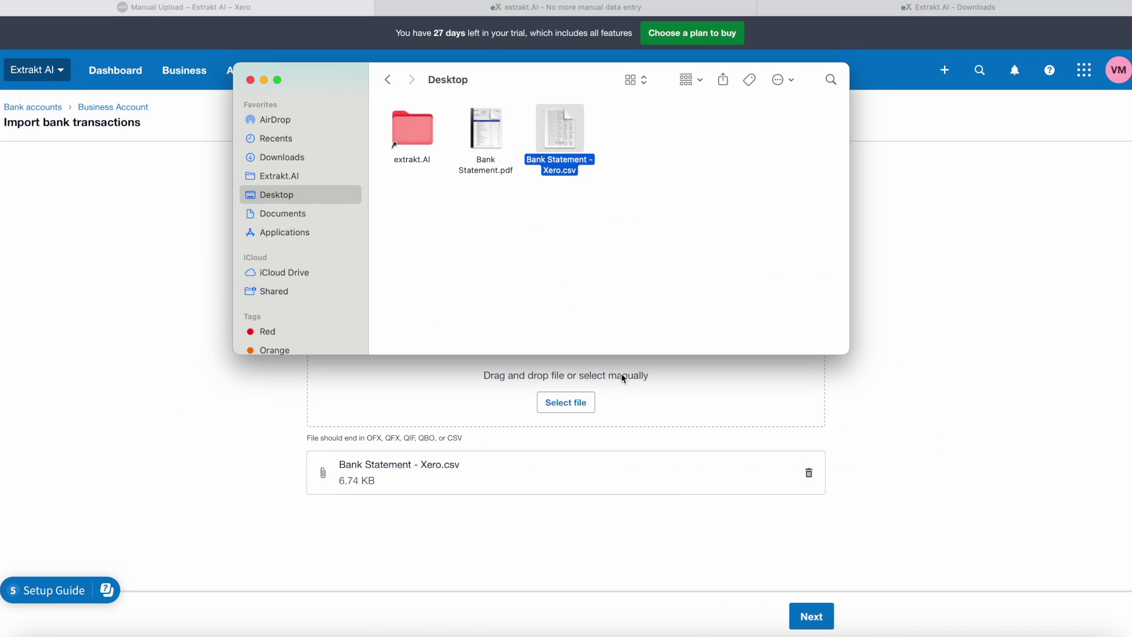
pyautogui.click(930, 385)
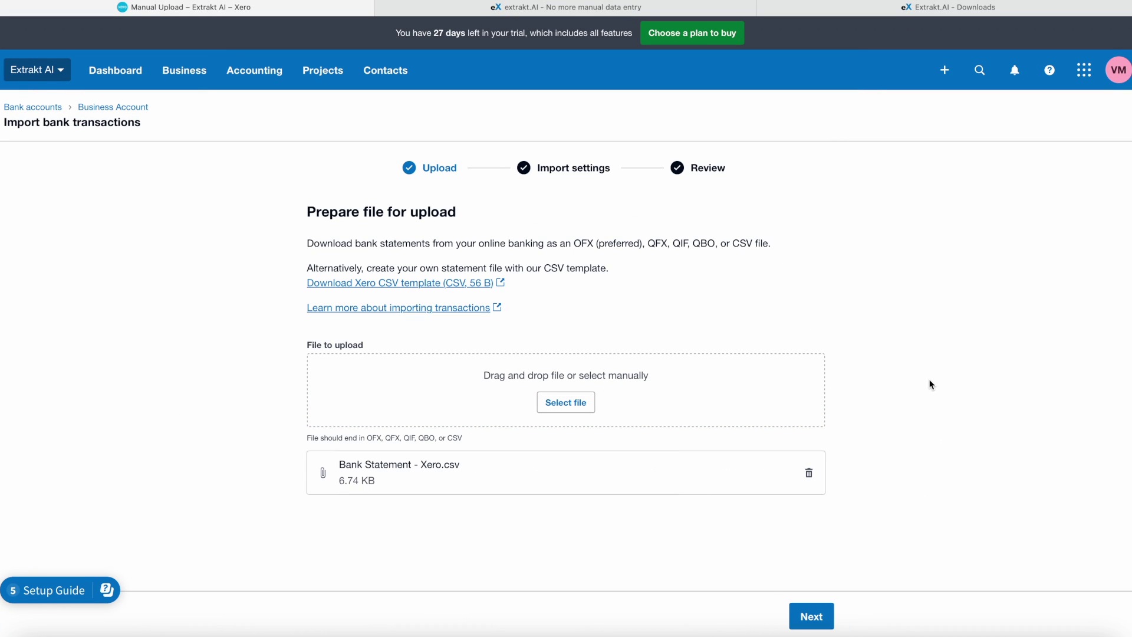
pyautogui.click(811, 617)
# Map the CSV's Reference column to Xero's Reference field.
pyautogui.scroll(-5, 918, 455)
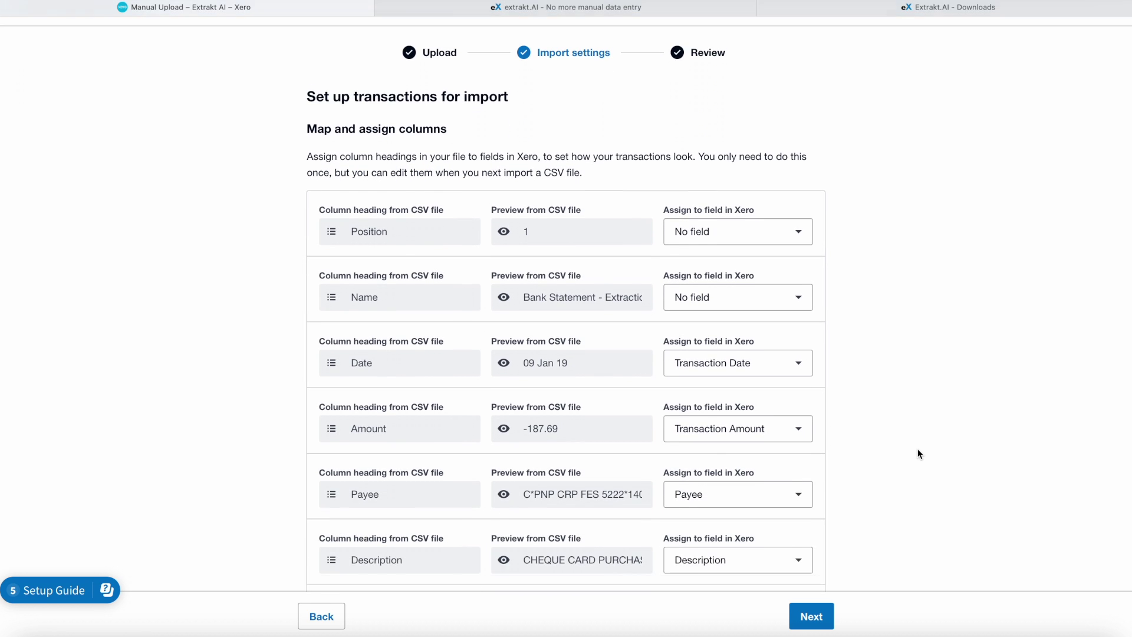
pyautogui.scroll(-4, 896, 413)
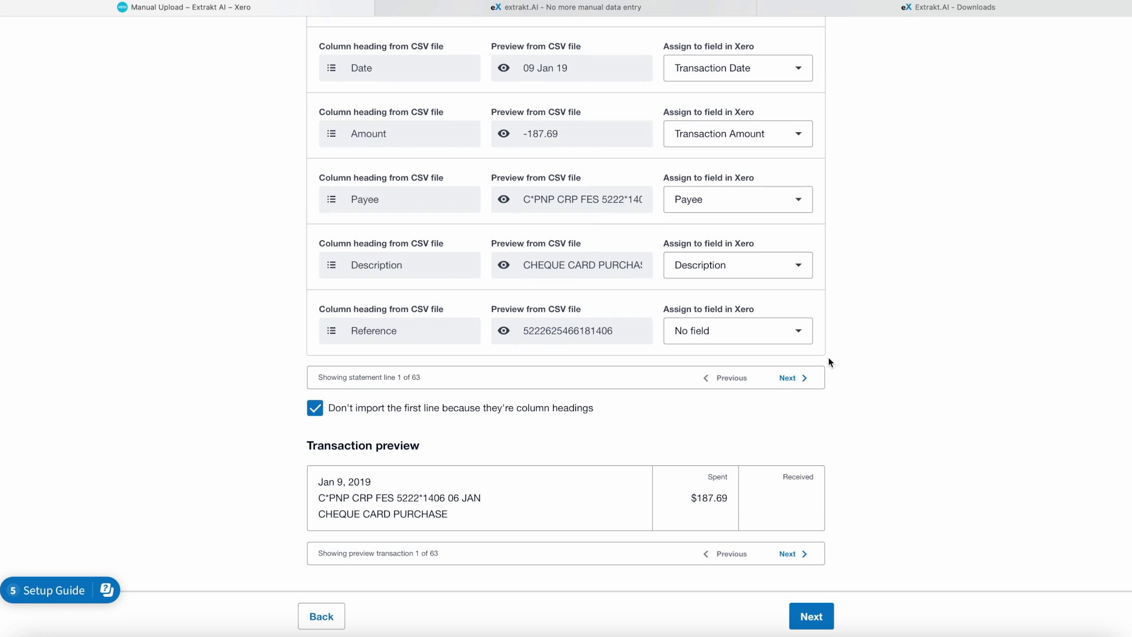
pyautogui.click(785, 342)
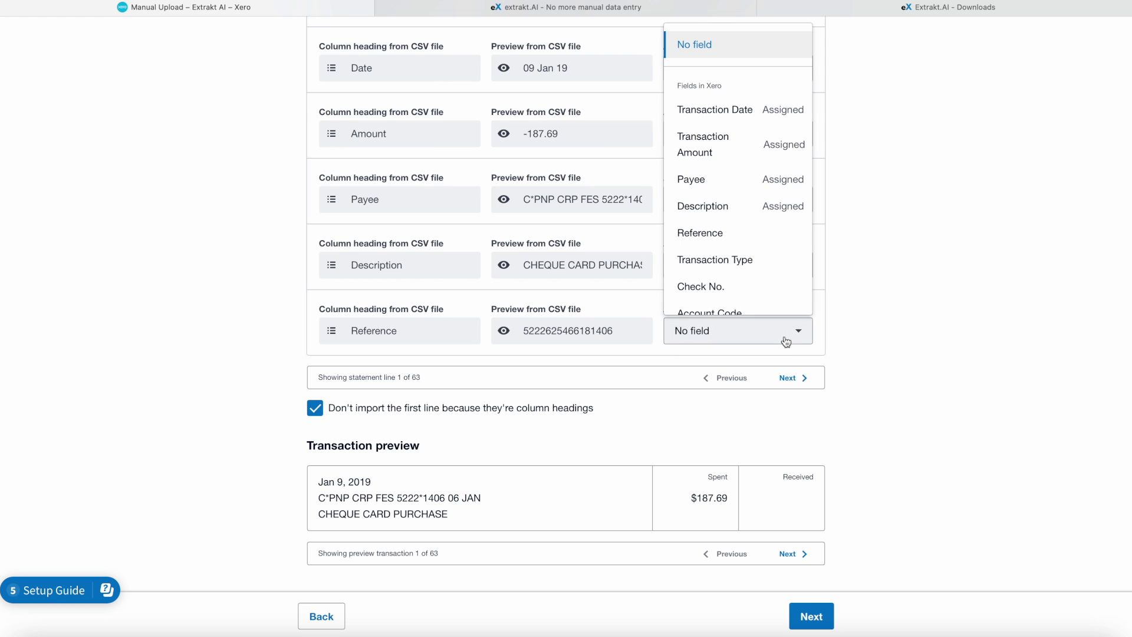
pyautogui.click(763, 231)
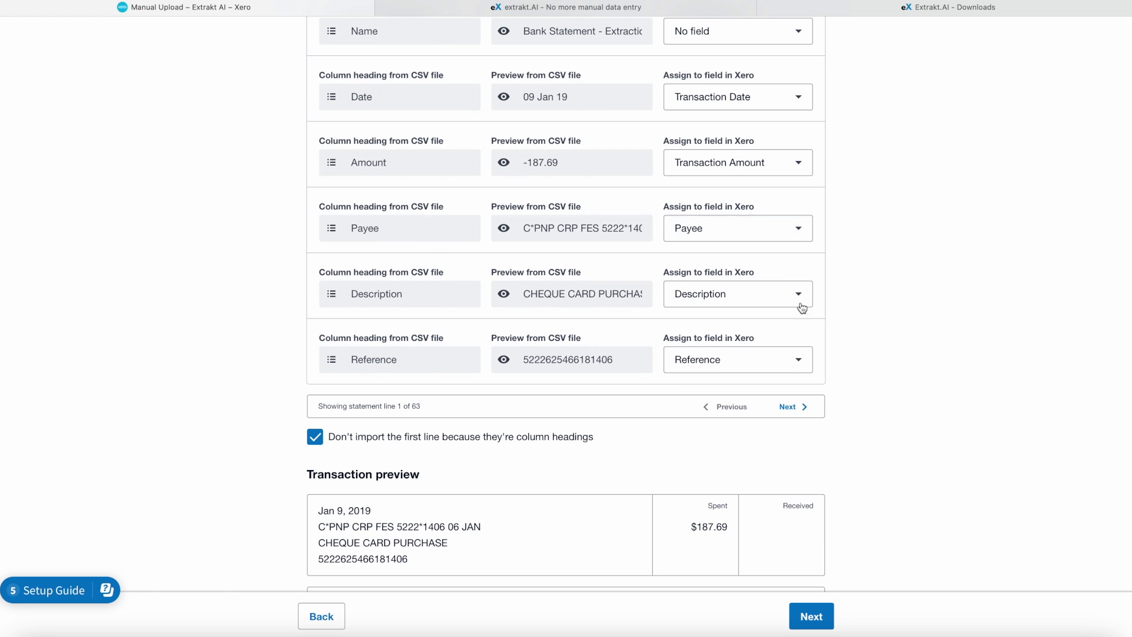
# Step through the statement line and transaction previews, then continue to the import review.
pyautogui.click(801, 414)
pyautogui.click(801, 414)
pyautogui.click(800, 412)
pyautogui.click(799, 411)
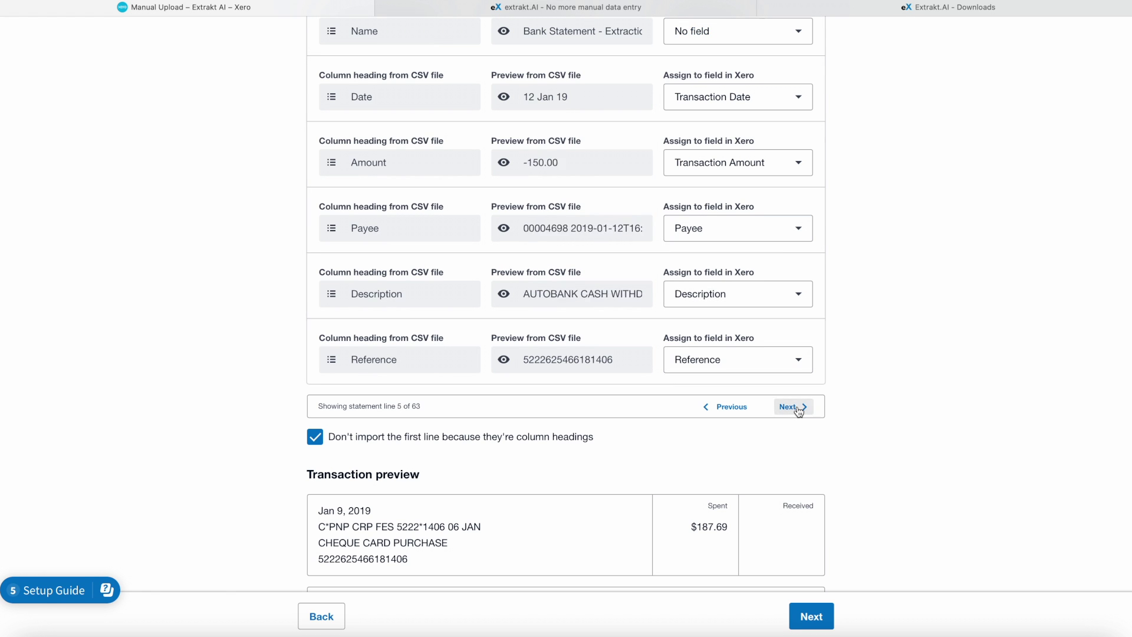
pyautogui.click(799, 411)
pyautogui.click(800, 411)
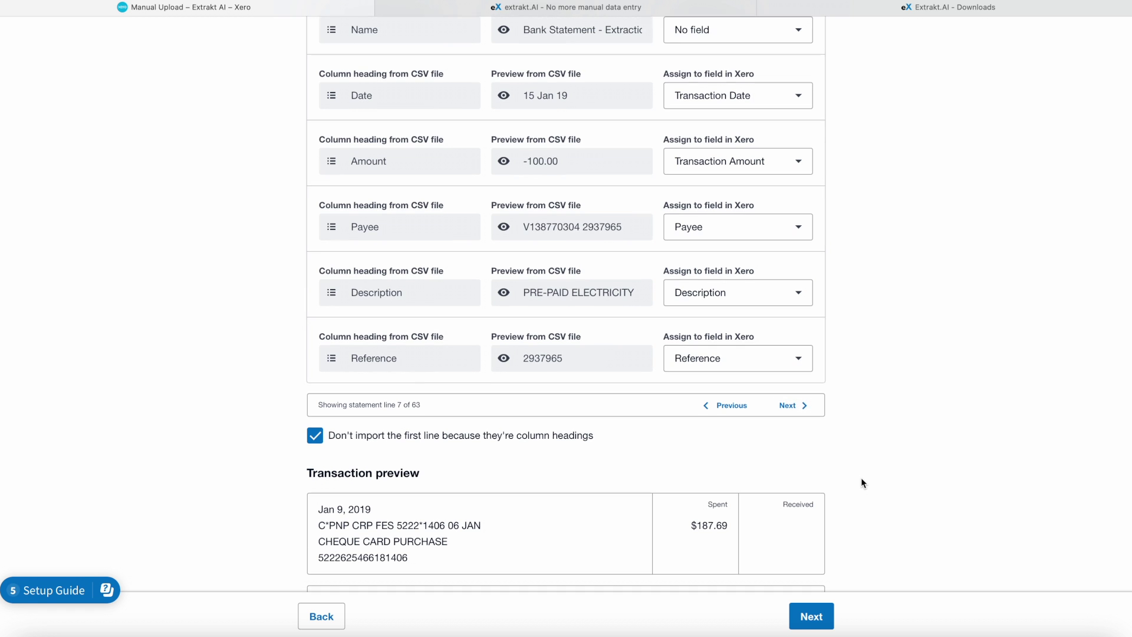
pyautogui.scroll(-2, 861, 483)
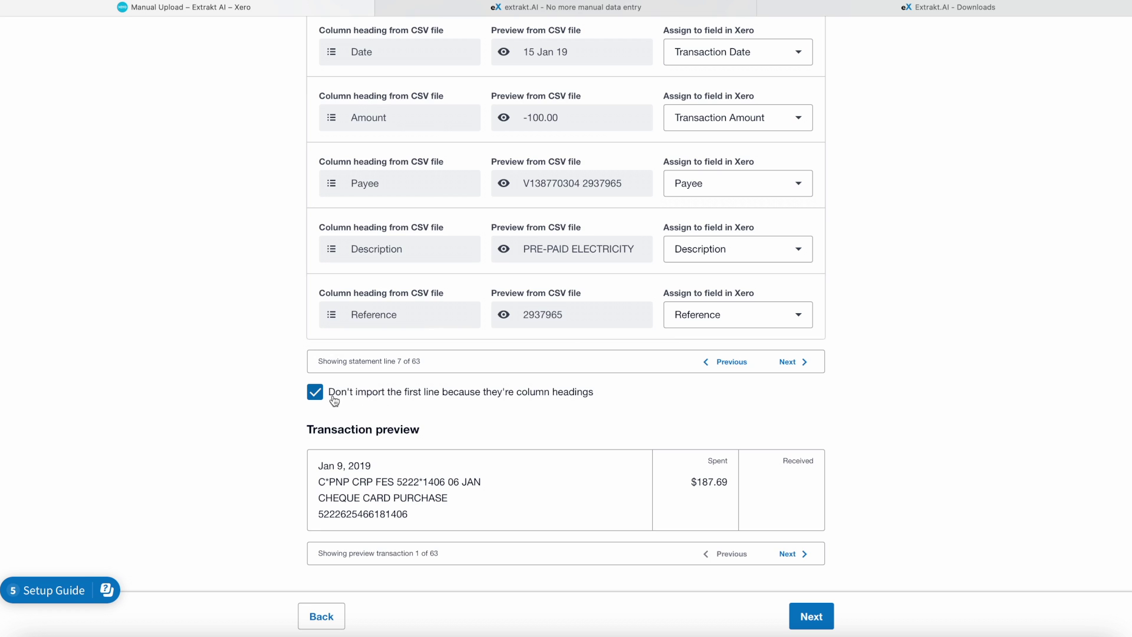
pyautogui.click(790, 554)
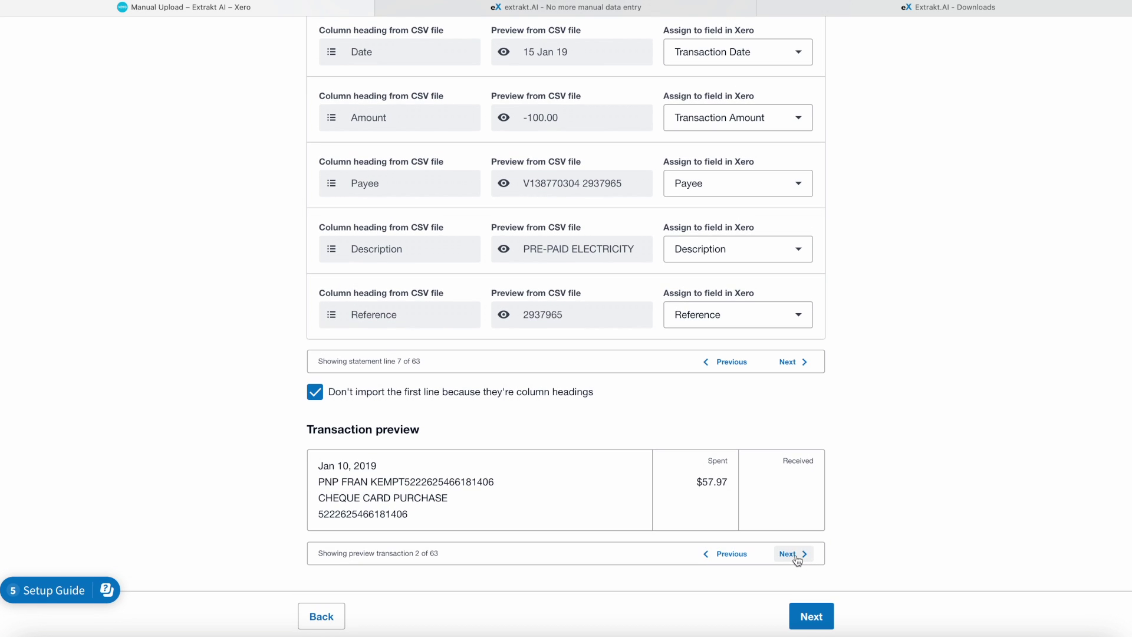
pyautogui.click(796, 557)
pyautogui.click(796, 557)
pyautogui.click(796, 557)
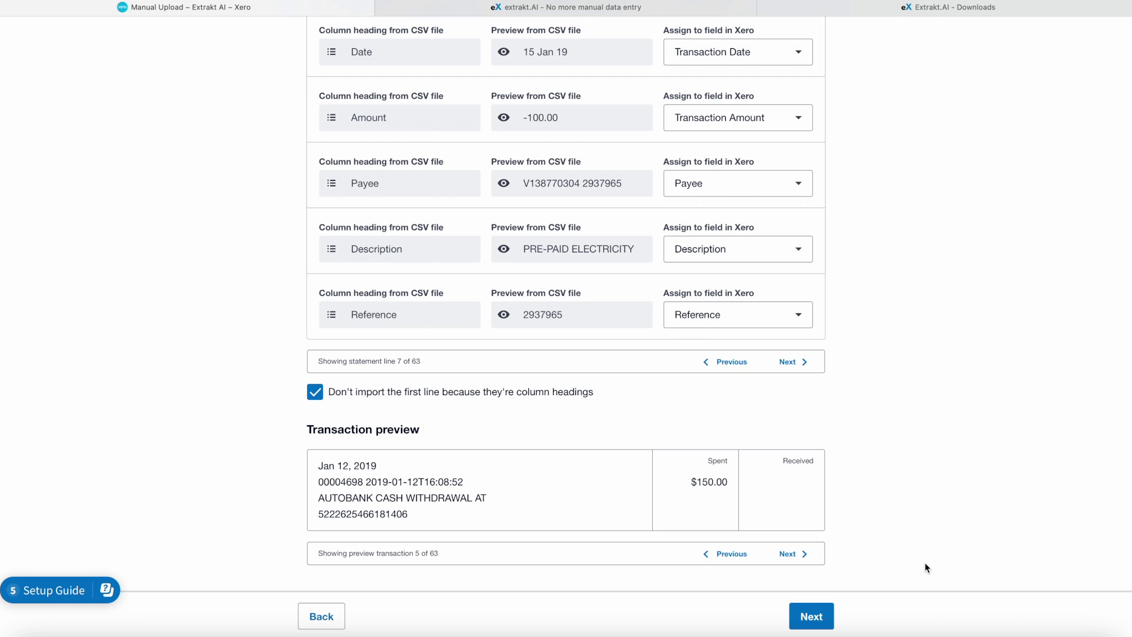
pyautogui.click(813, 618)
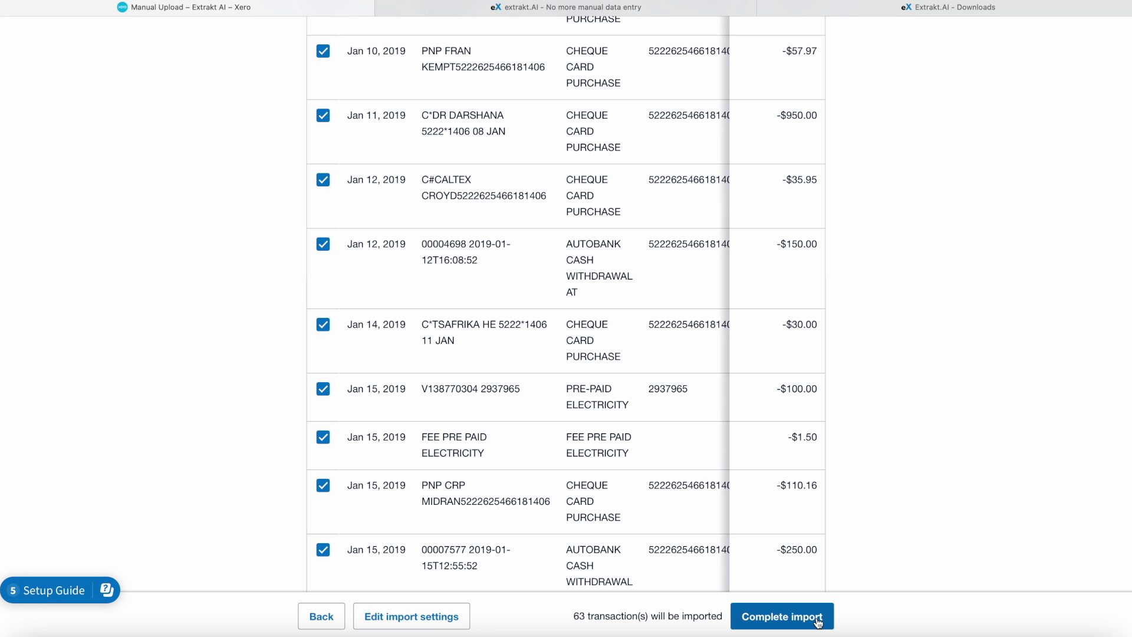
# Review all seven pages of statement lines, then complete the import of 63 transactions.
pyautogui.scroll(-2, 799, 520)
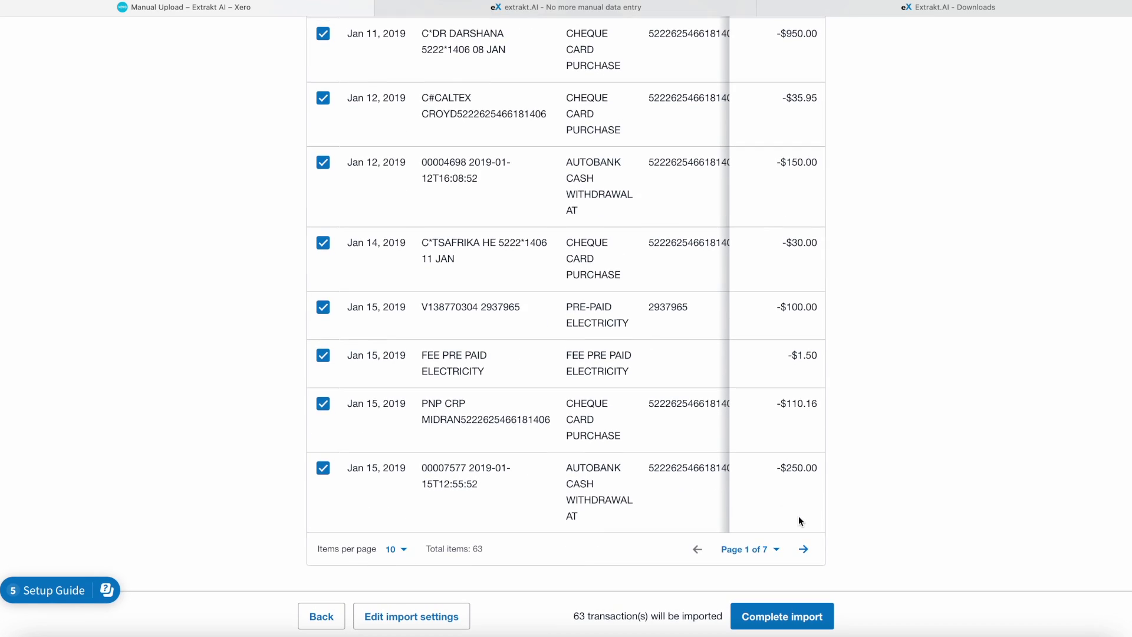
pyautogui.scroll(10, 798, 521)
pyautogui.scroll(2, 798, 519)
pyautogui.scroll(-8, 799, 519)
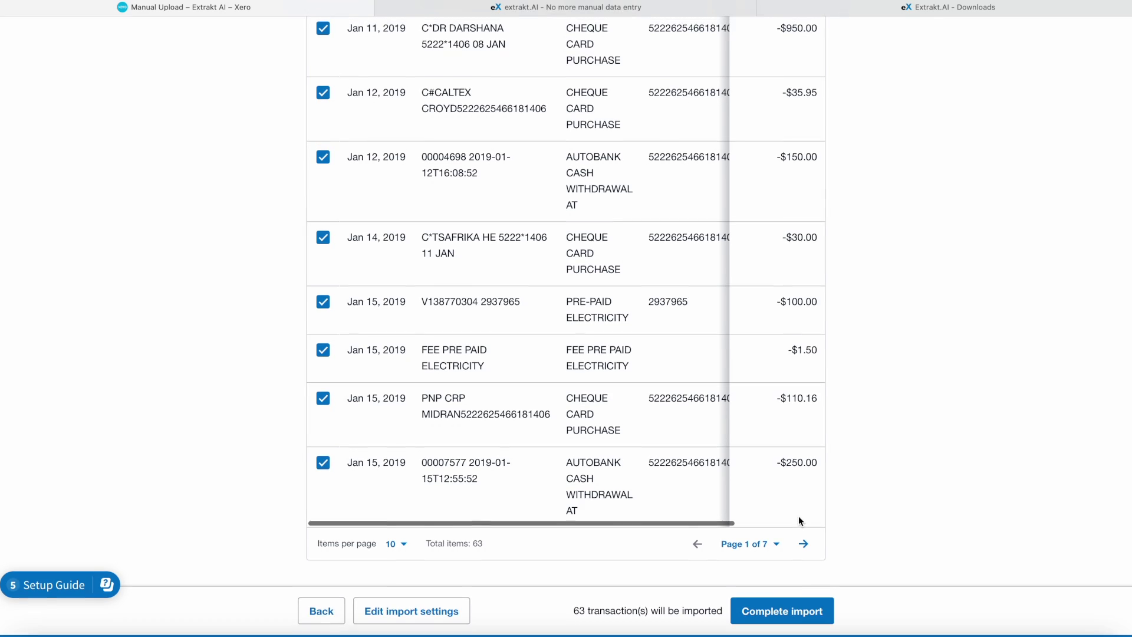
pyautogui.click(803, 550)
pyautogui.click(804, 550)
pyautogui.click(804, 550)
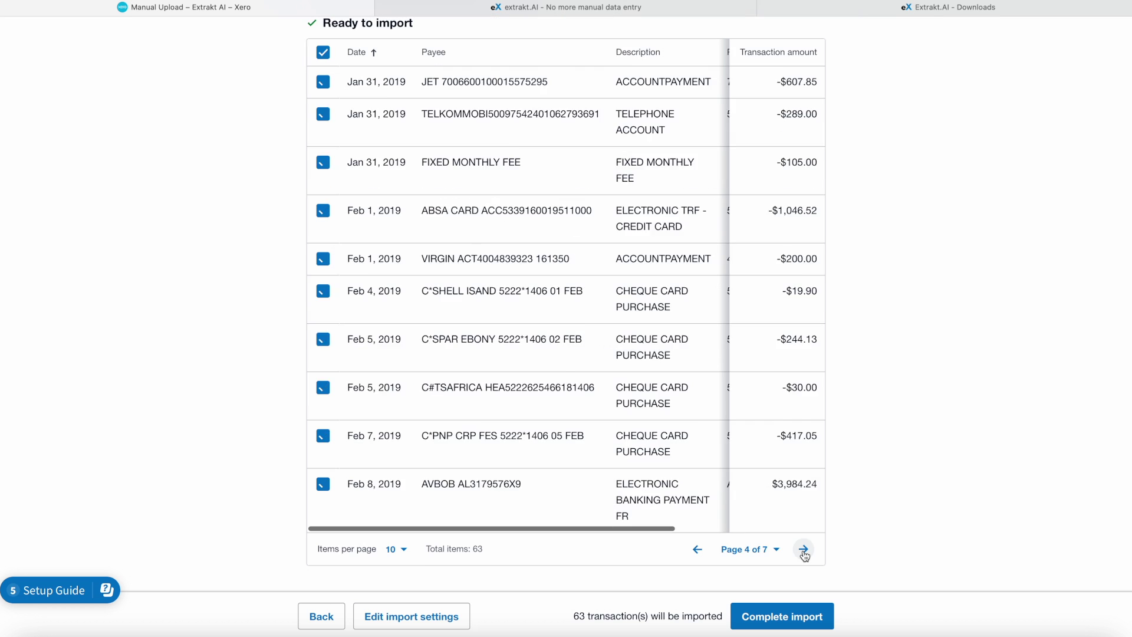
pyautogui.click(804, 550)
pyautogui.scroll(-2, 805, 556)
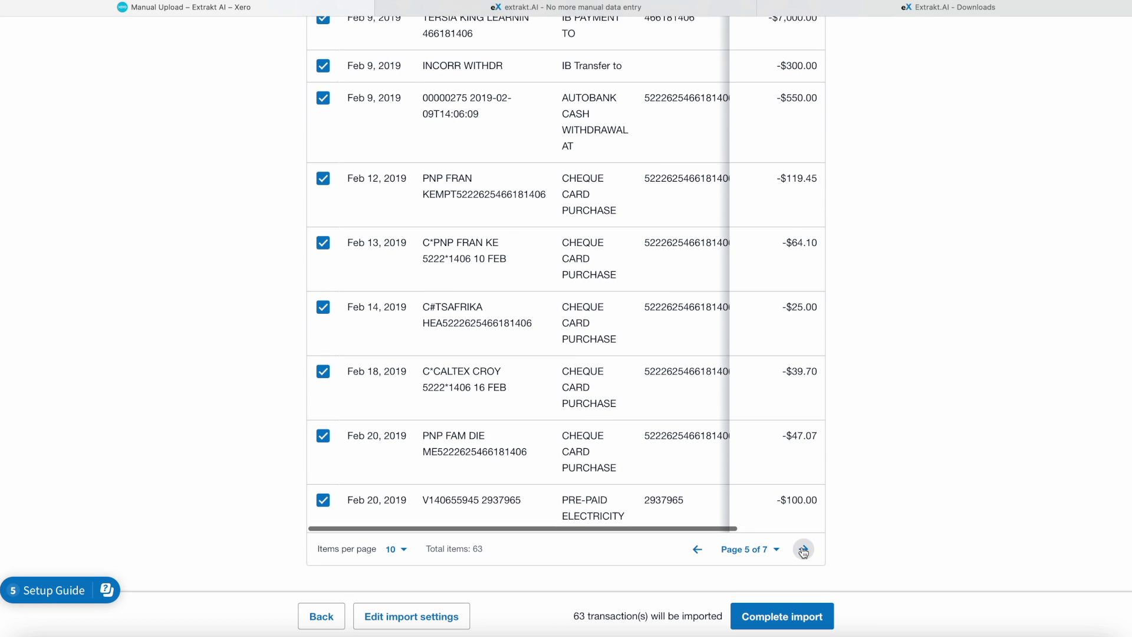
pyautogui.click(804, 549)
pyautogui.click(803, 550)
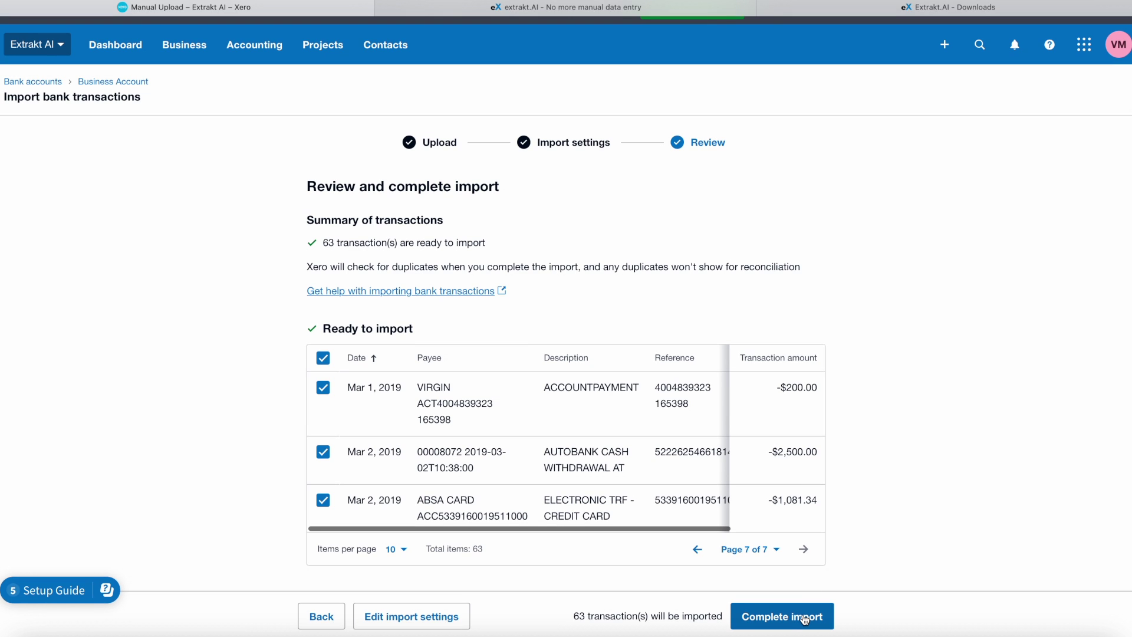
pyautogui.click(805, 617)
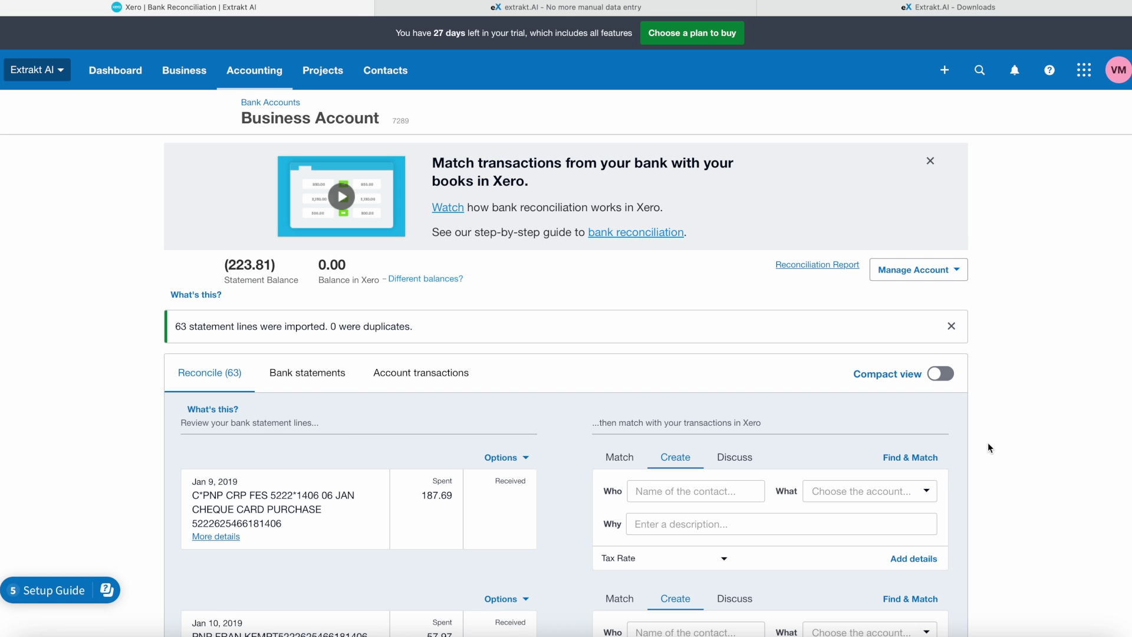
# Scroll through the Business Account's imported statement lines listed as Unreconciled with running balances.
pyautogui.scroll(-1, 988, 443)
pyautogui.scroll(-5, 989, 447)
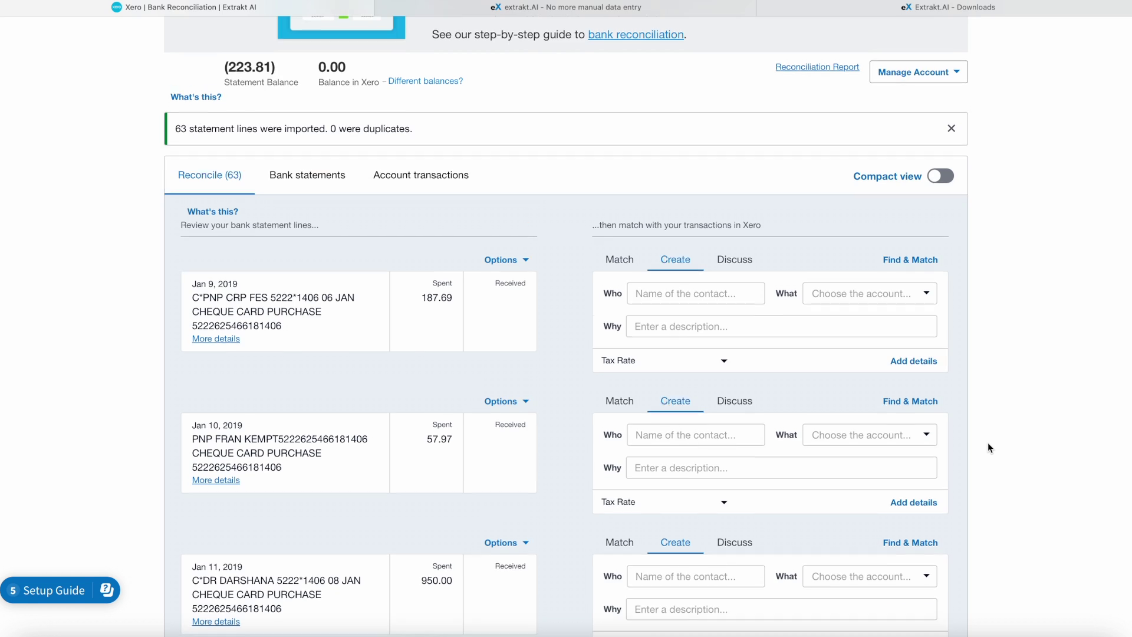
pyautogui.scroll(-15, 989, 442)
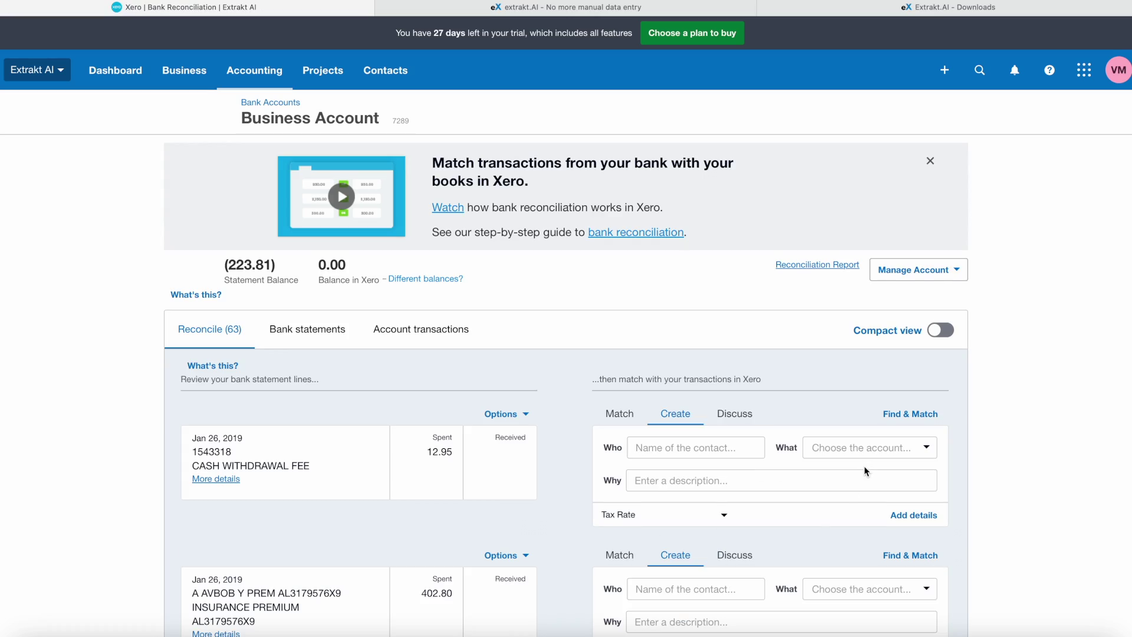
pyautogui.scroll(-1, 816, 534)
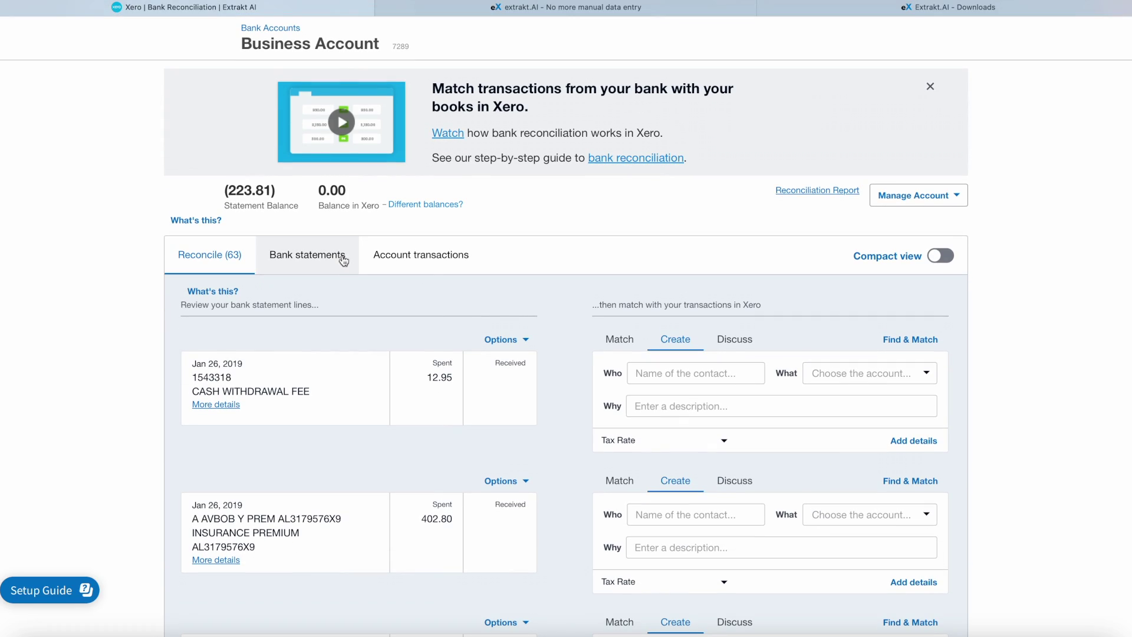
pyautogui.scroll(-10, 504, 358)
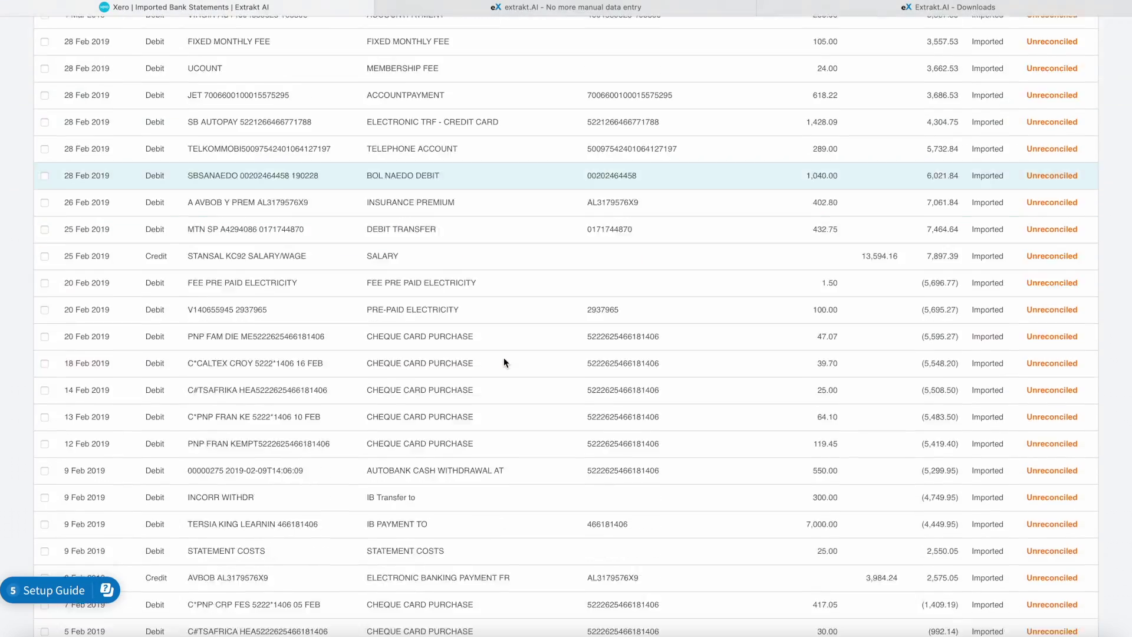
pyautogui.scroll(15, 504, 358)
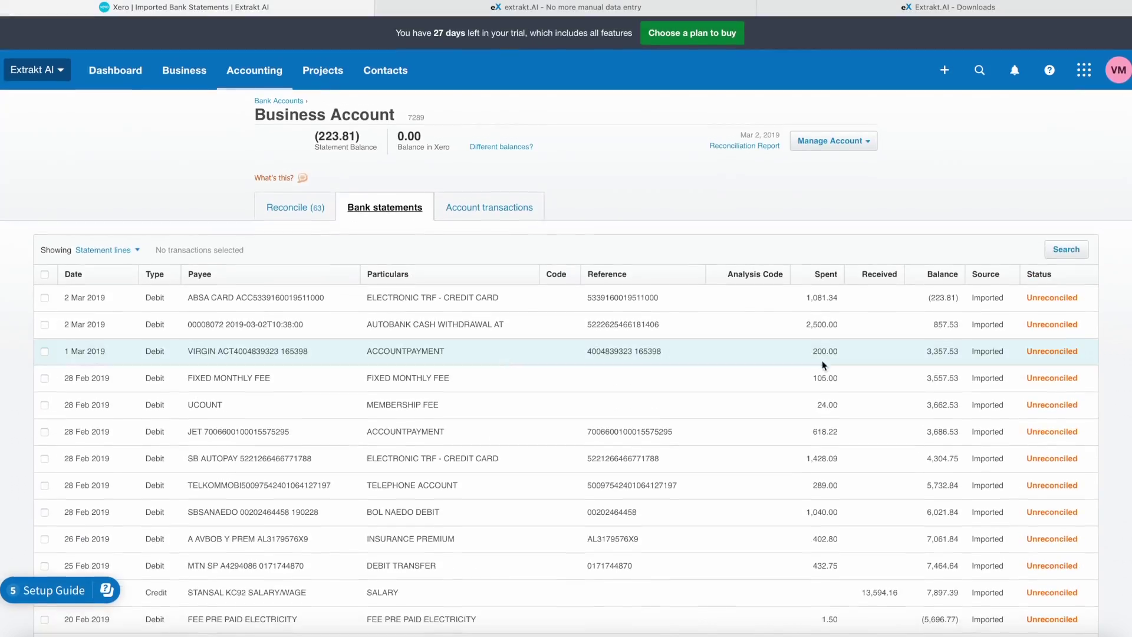